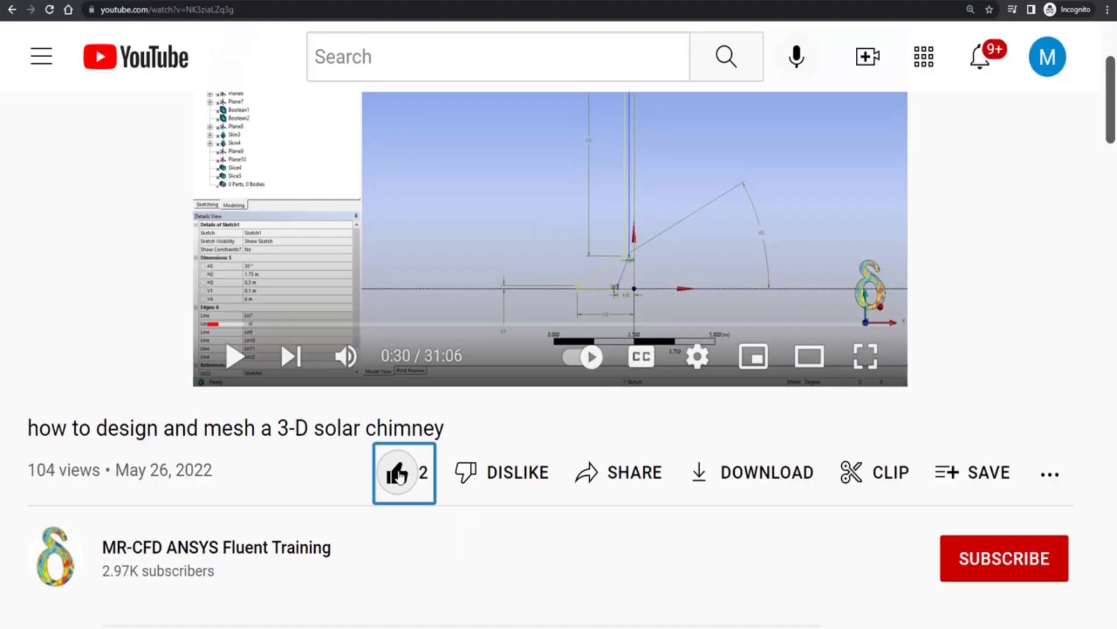
Subscribe to the MR-CFD ANSYS Fluent Training channel and set its notifications to All
mouse_move(870, 285)
click(999, 546)
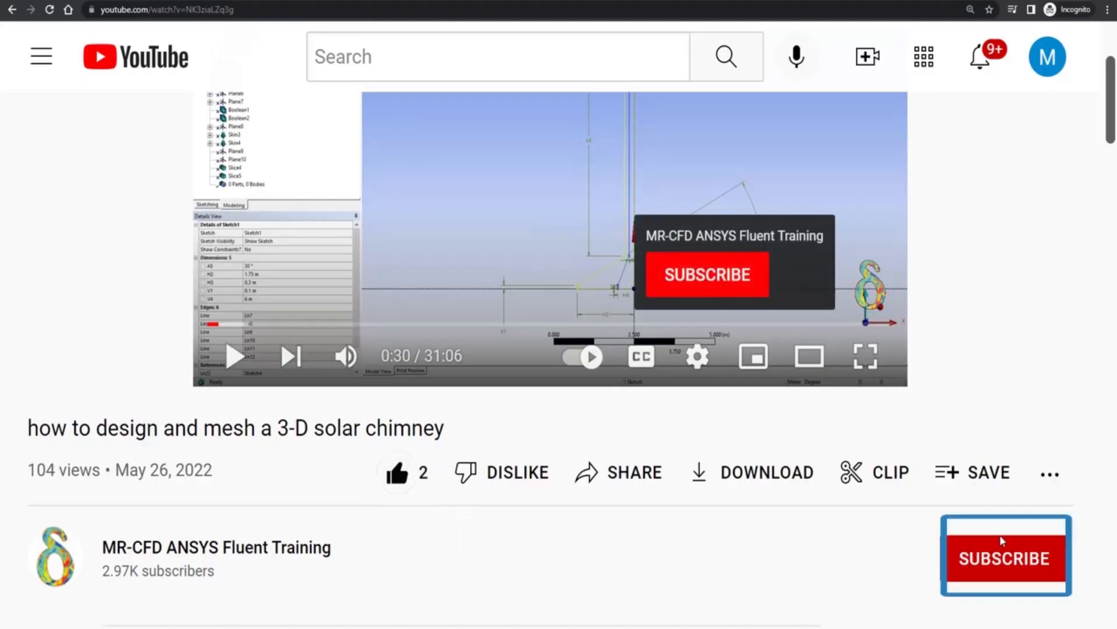
click(1049, 558)
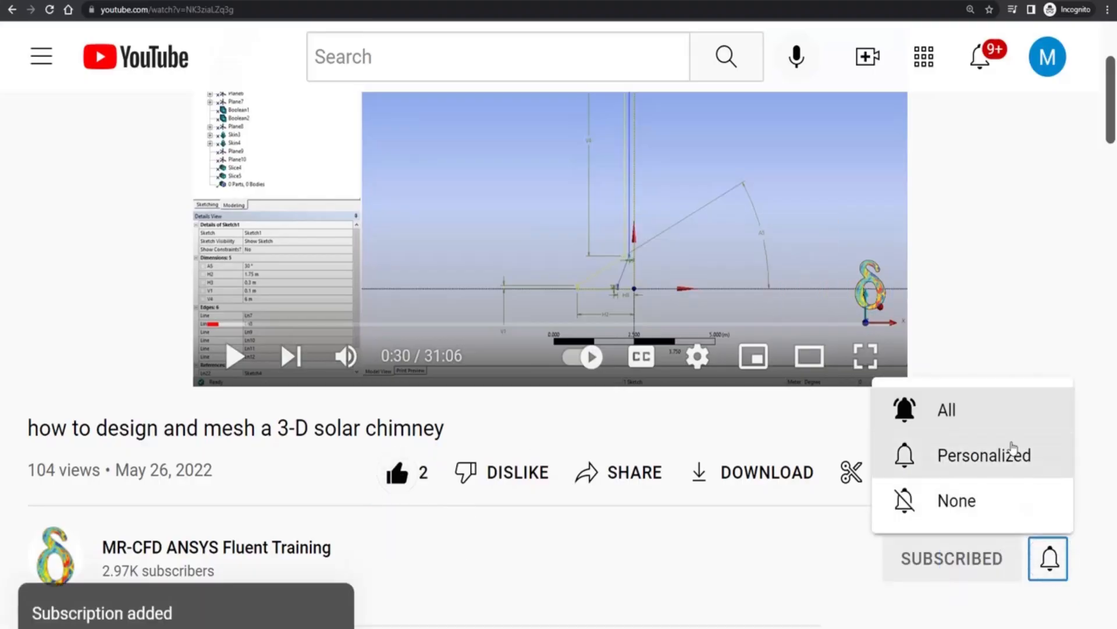
click(998, 420)
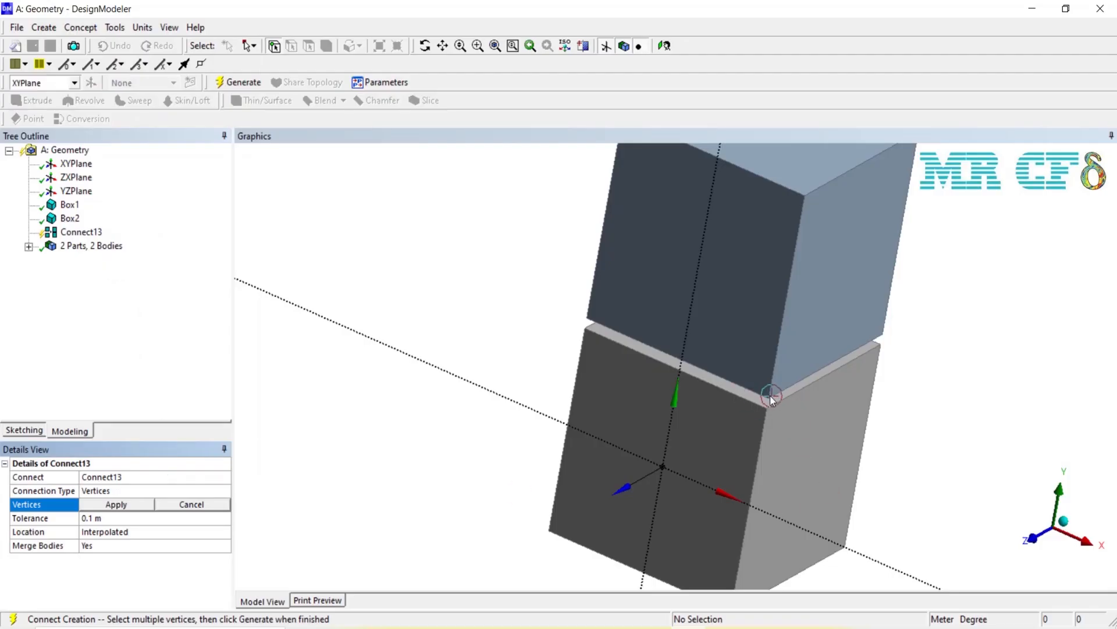
Connect the facing vertices of the upper and lower boxes at the X = 1, Z = 1 corner and generate the feature
click(771, 395)
scroll(780, 408, up, 3)
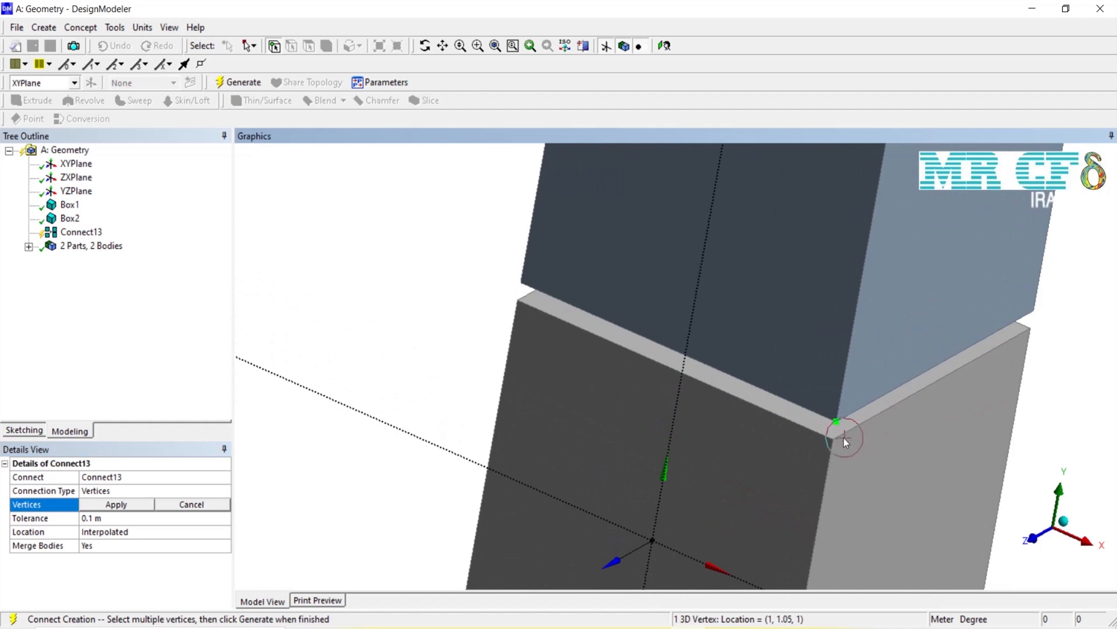
ctrl+click(833, 438)
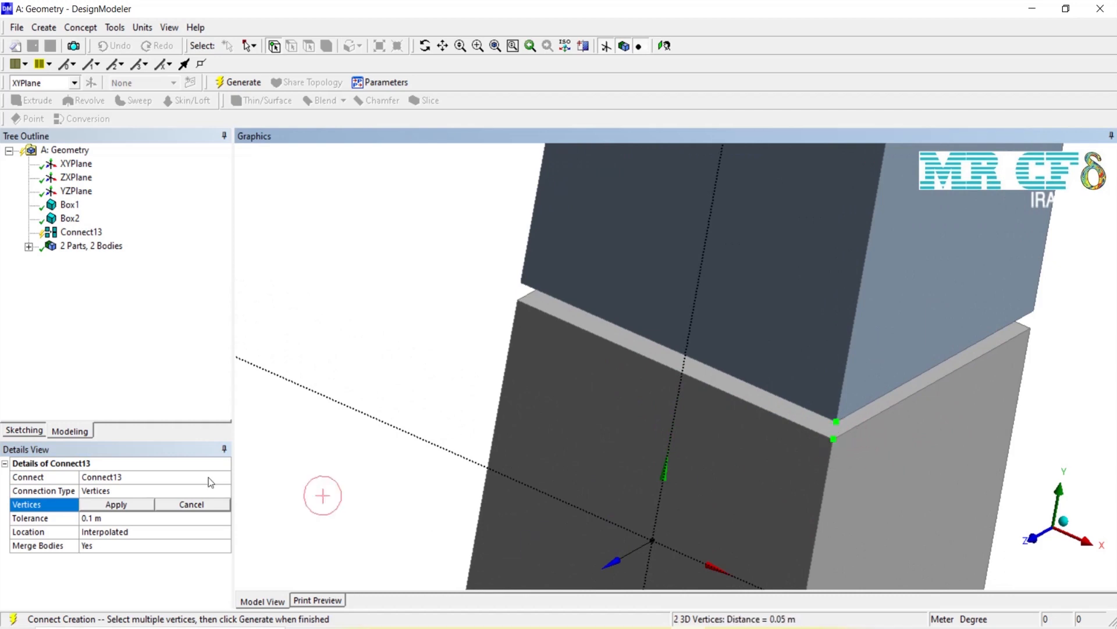
click(92, 506)
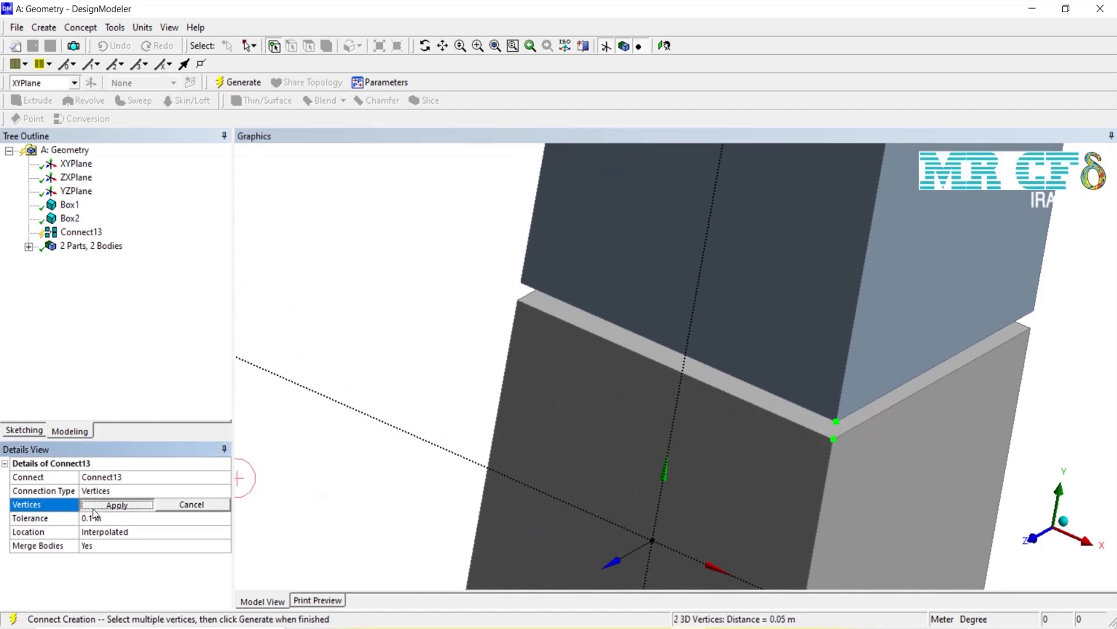
click(242, 82)
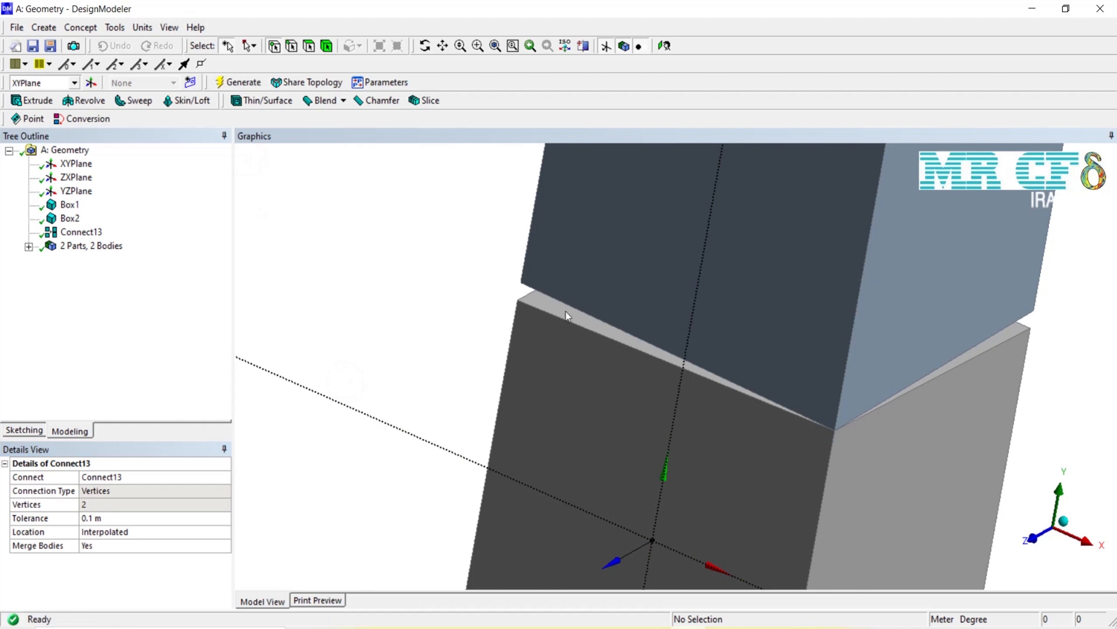
Add a vertex Connect joining the two boxes' facing vertices at the X = 0, Z = 1 corner and generate it
click(521, 284)
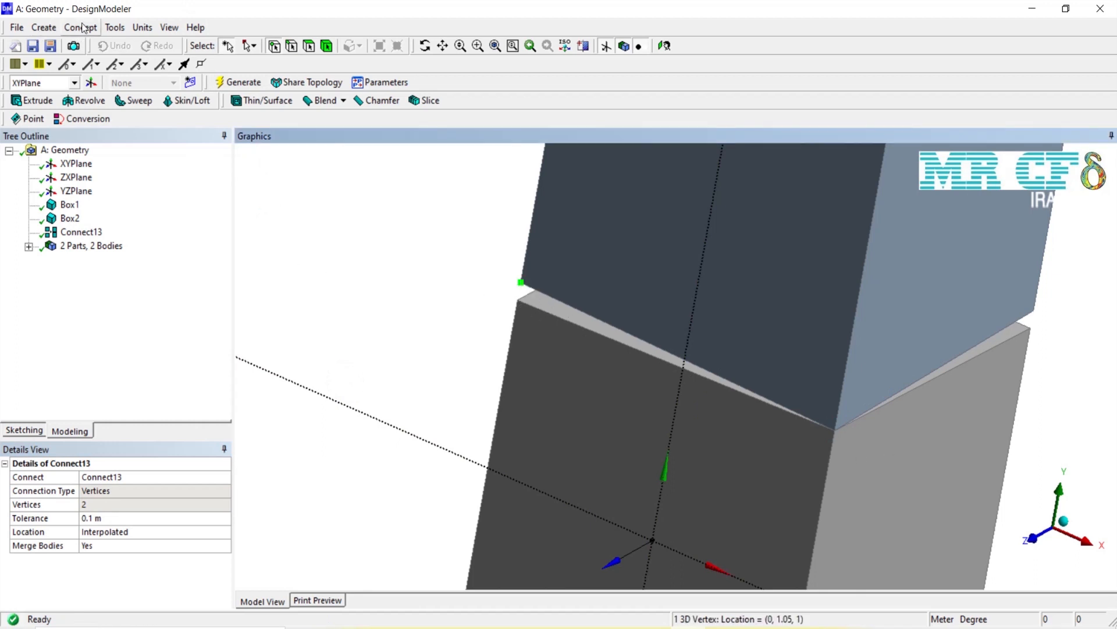
click(112, 29)
click(175, 278)
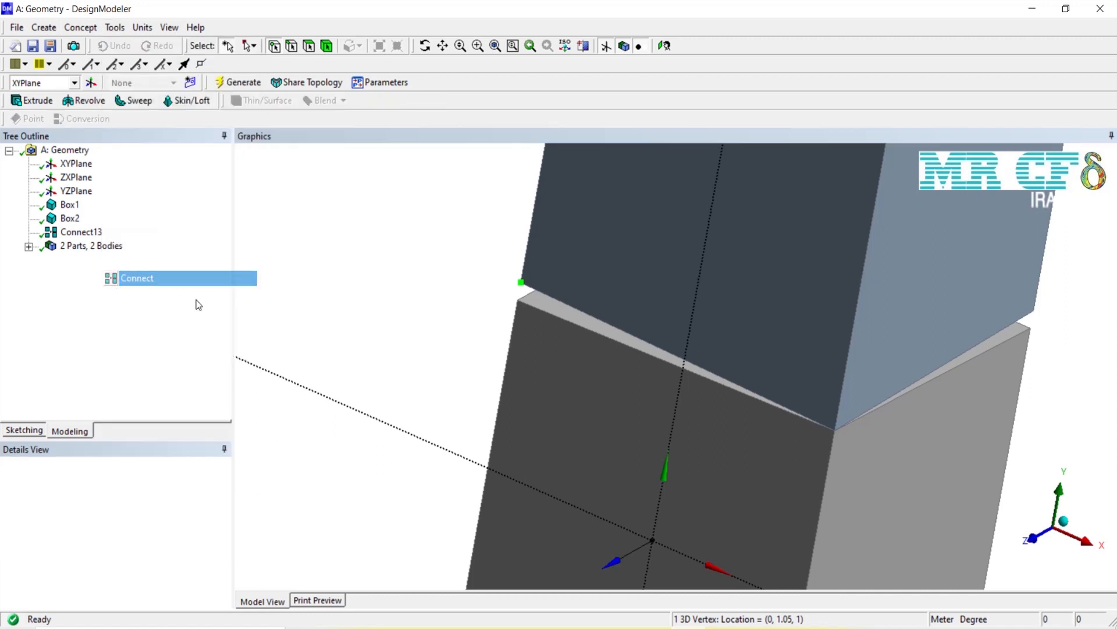
ctrl+click(518, 300)
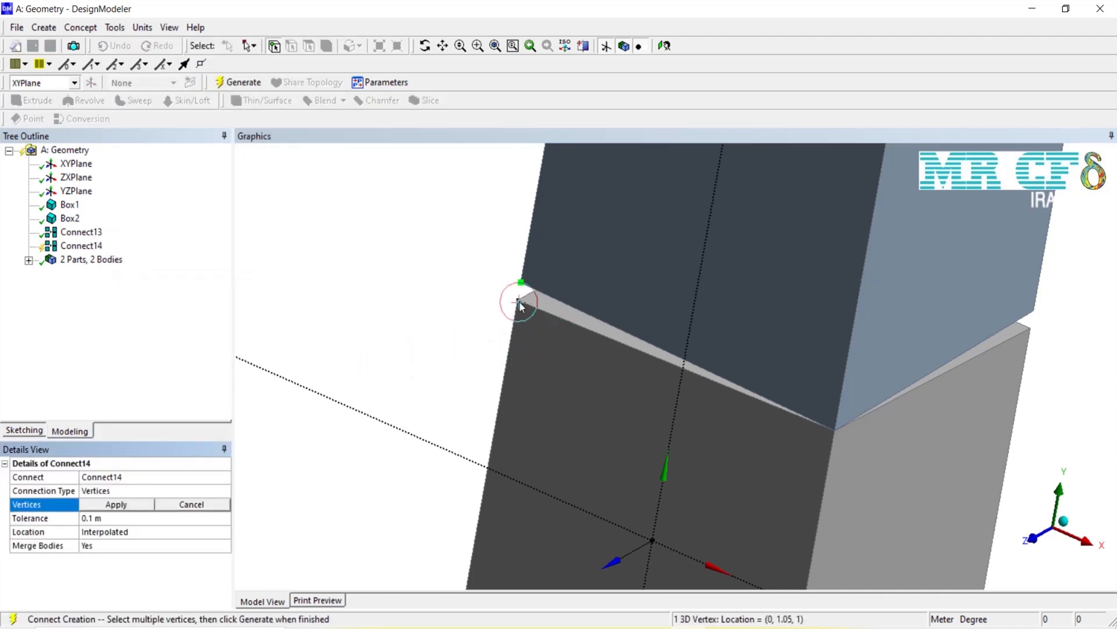
click(116, 504)
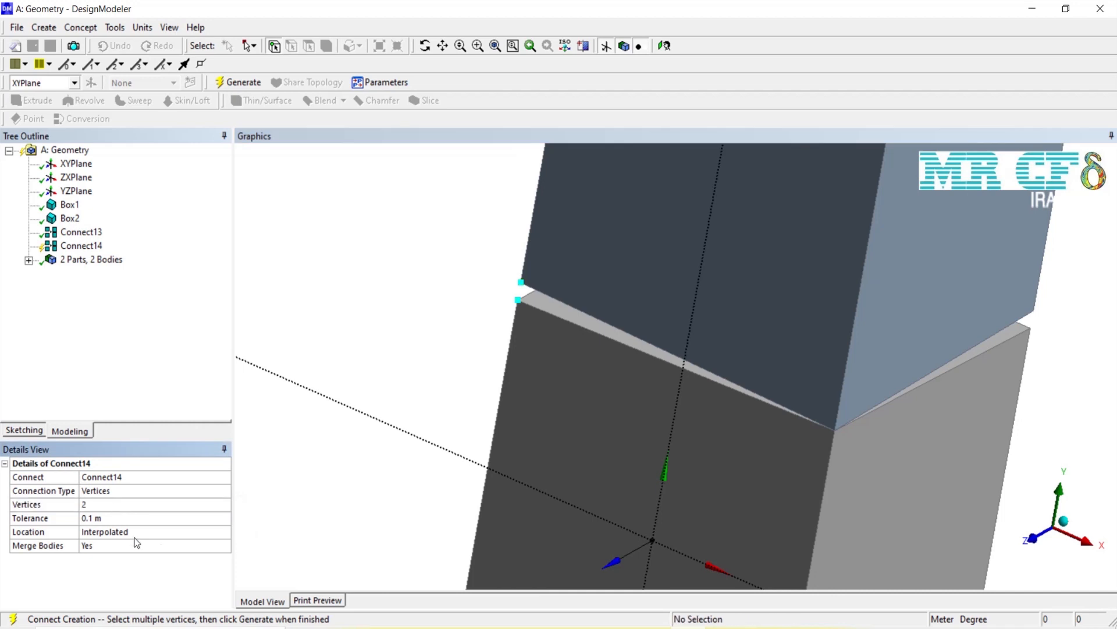
click(253, 86)
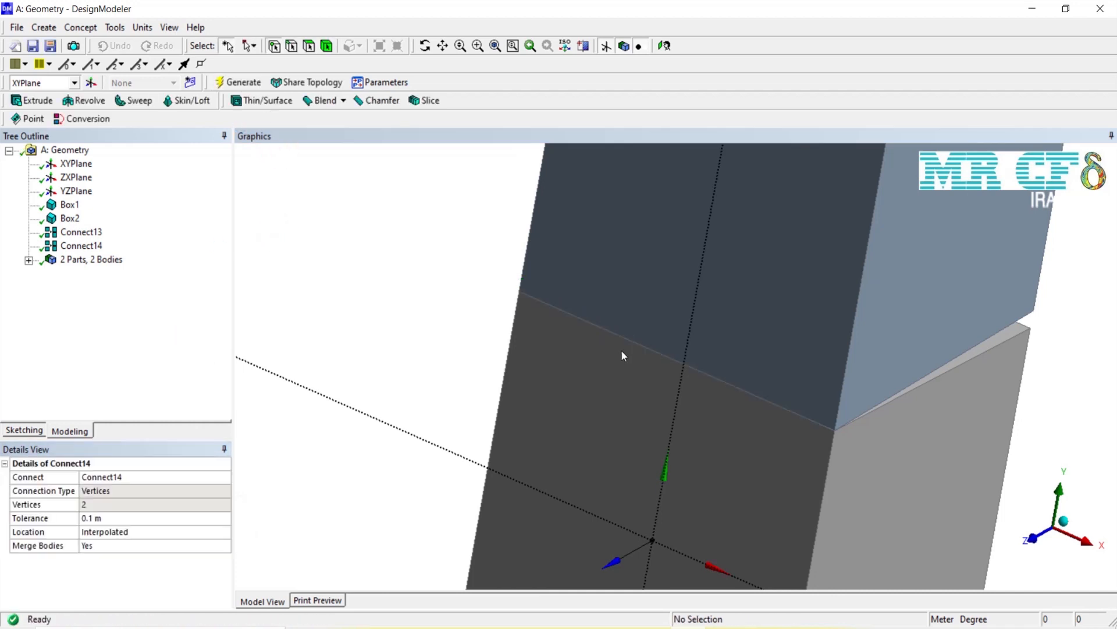
Add a vertex Connect joining the two boxes' facing vertices at the X = 1, Z = 0 corner and generate it
click(425, 45)
drag(606, 396, 448, 398)
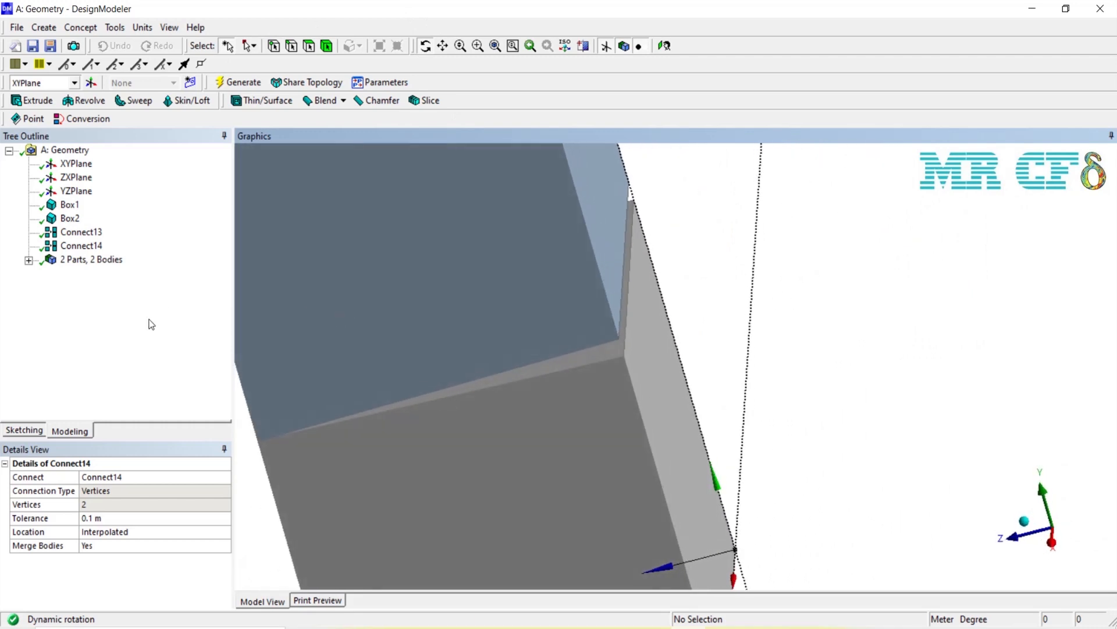
click(114, 28)
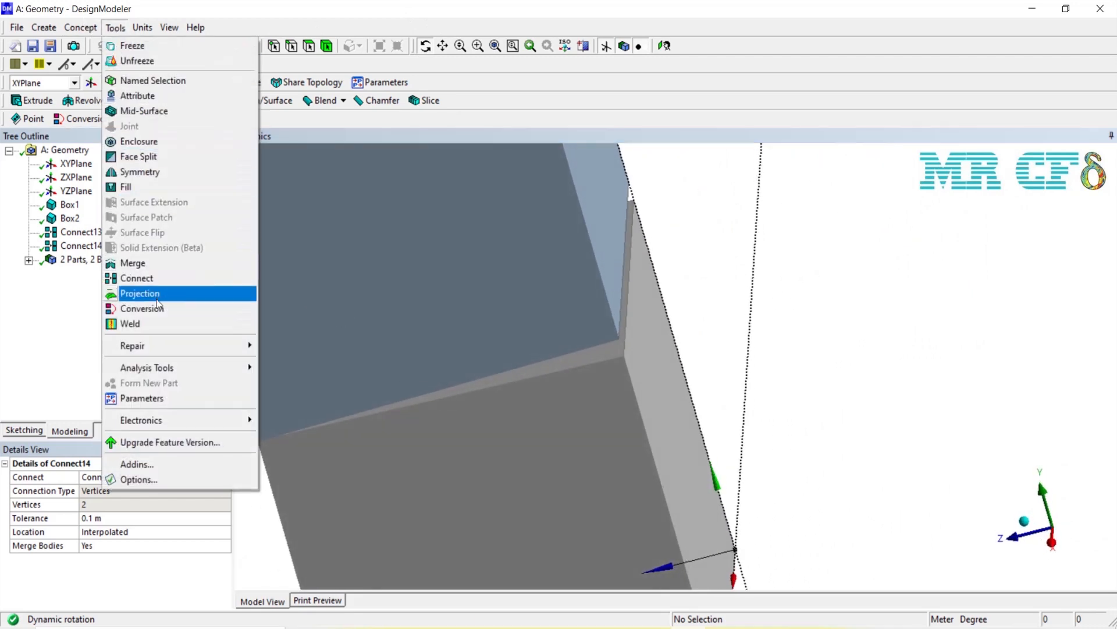
click(163, 278)
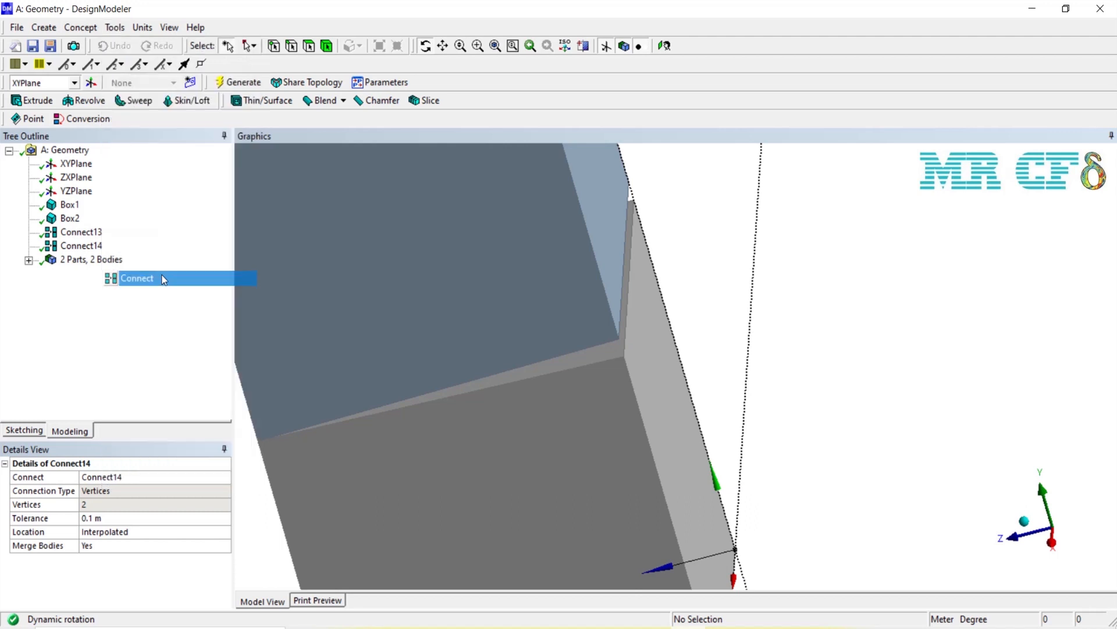
click(619, 339)
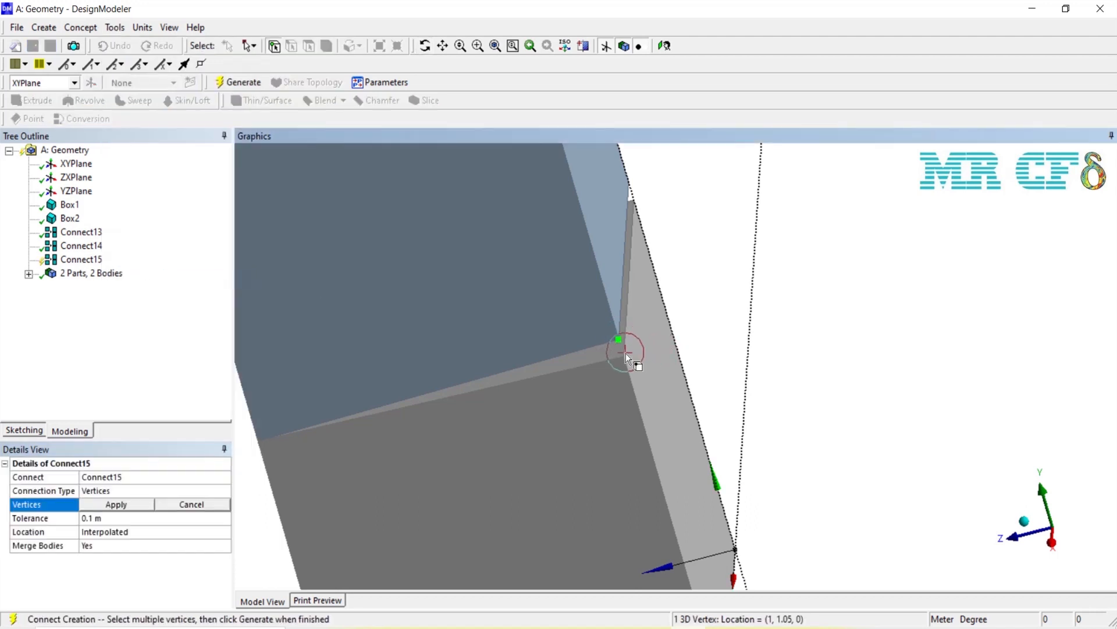
ctrl+click(623, 356)
click(117, 504)
click(237, 83)
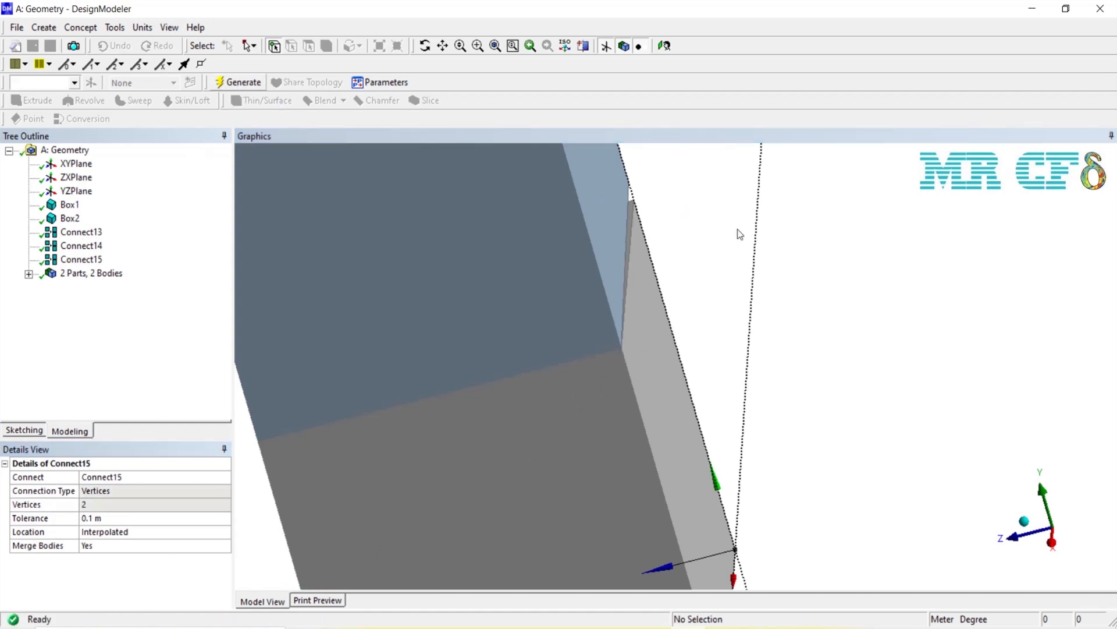
Add a vertex Connect joining the two boxes' facing vertices at the X = 0, Z = 0 corner and generate it
click(426, 46)
drag(640, 326, 285, 351)
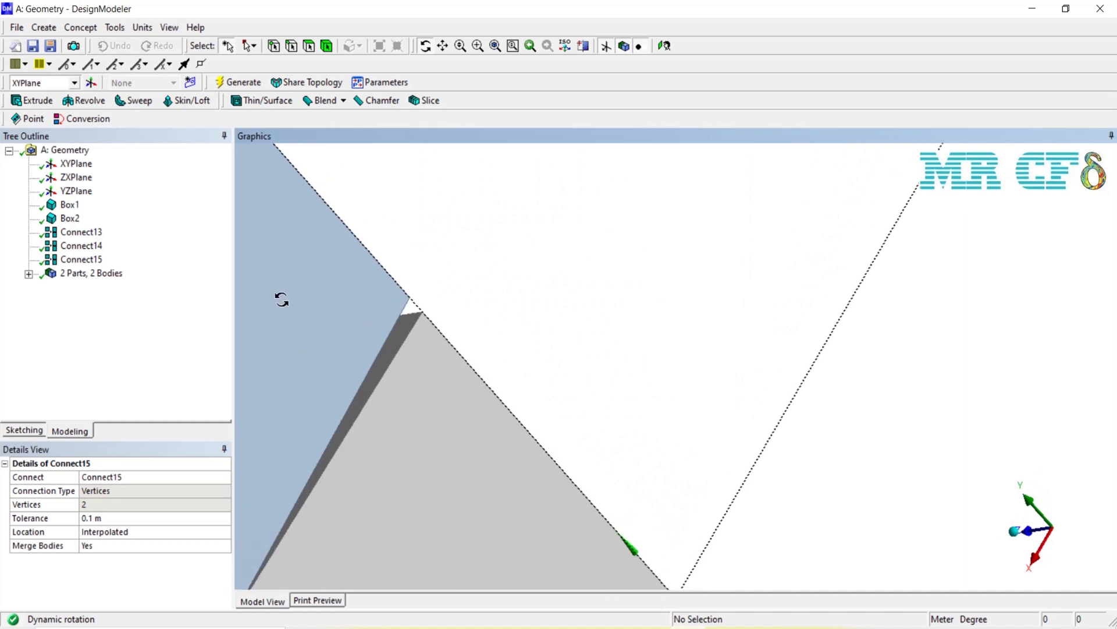
click(116, 28)
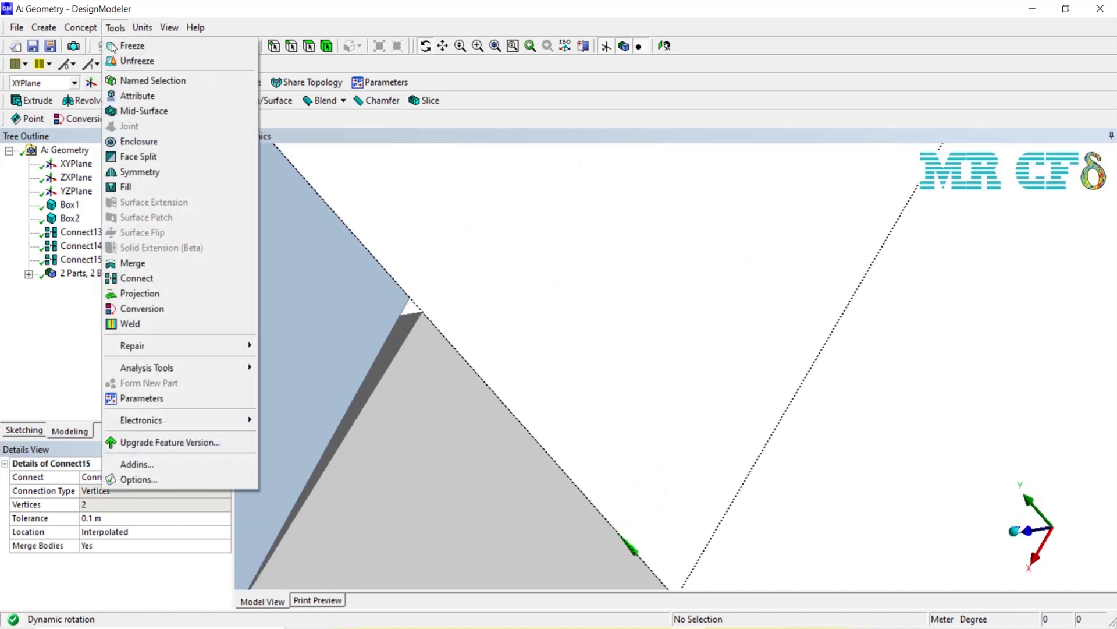
click(123, 279)
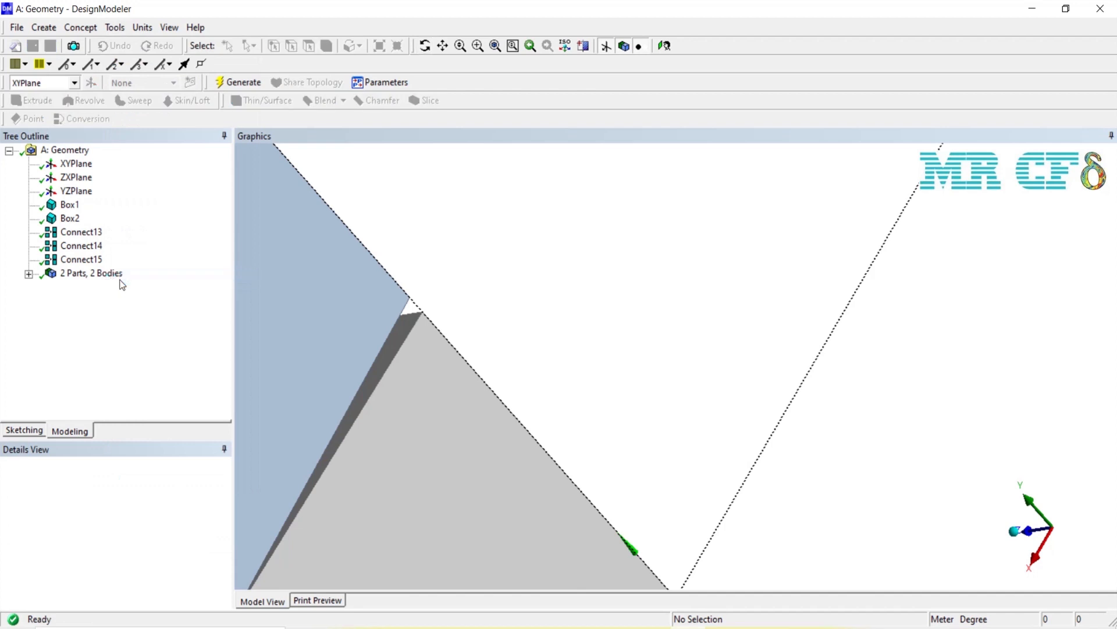
click(413, 304)
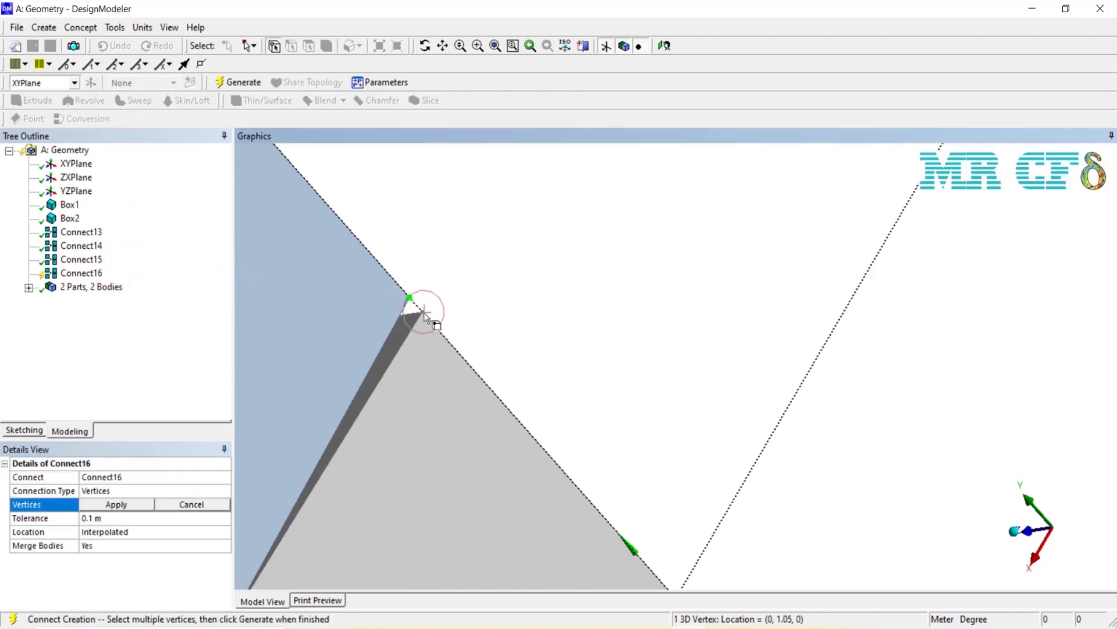
ctrl+click(422, 312)
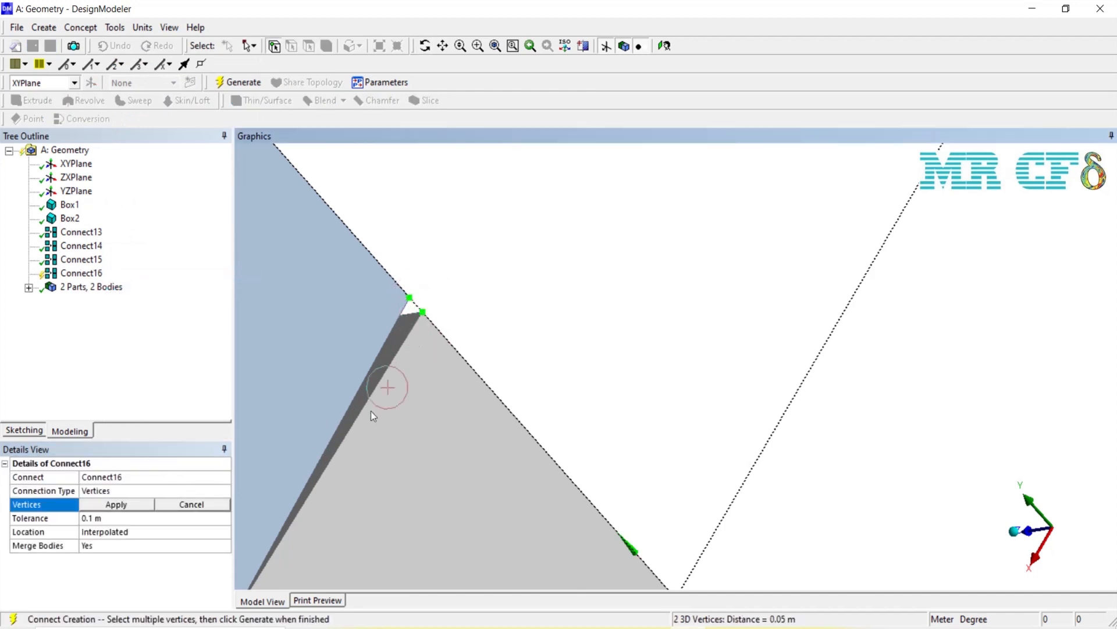
click(115, 504)
key(F5)
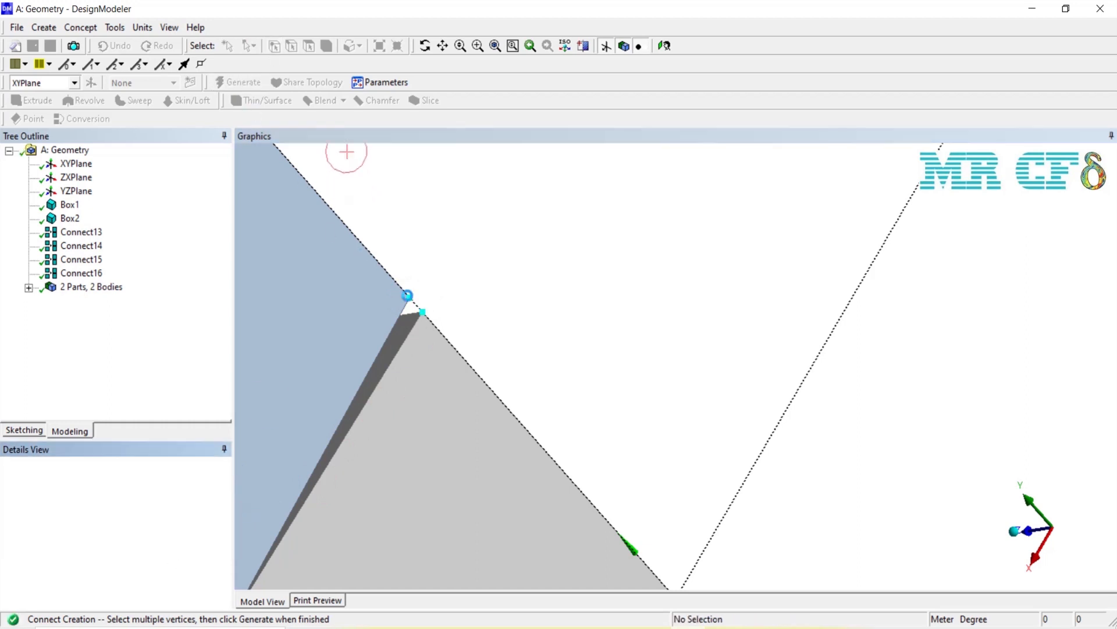
Examine the joint between the two boxes and review the four vertex Connect features one by one
scroll(503, 329, down, 7)
click(425, 46)
drag(335, 352, 730, 265)
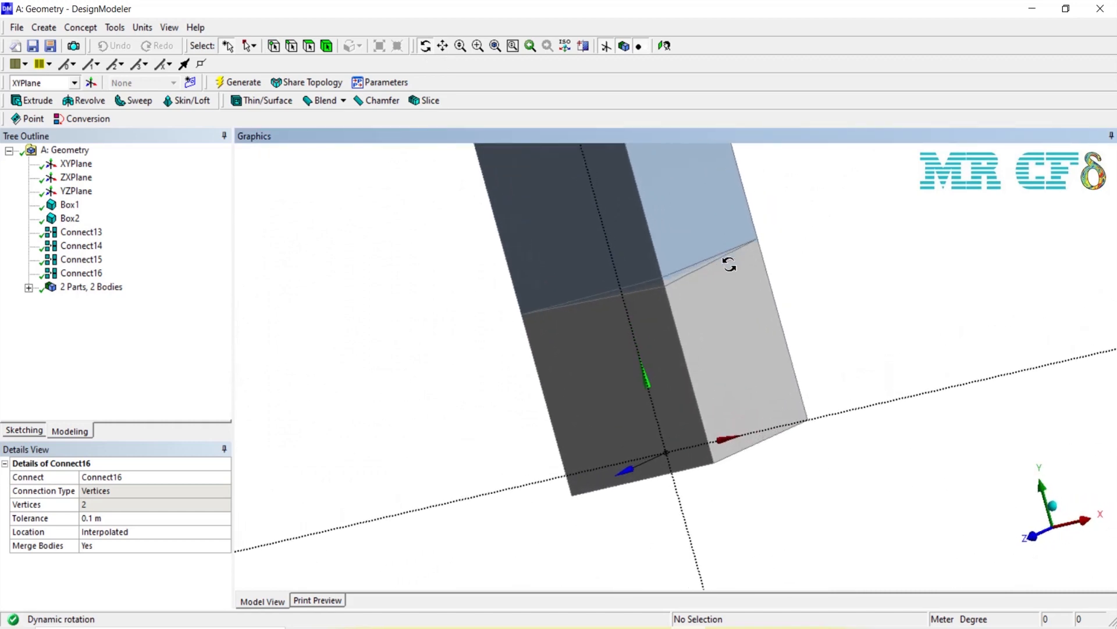
click(88, 273)
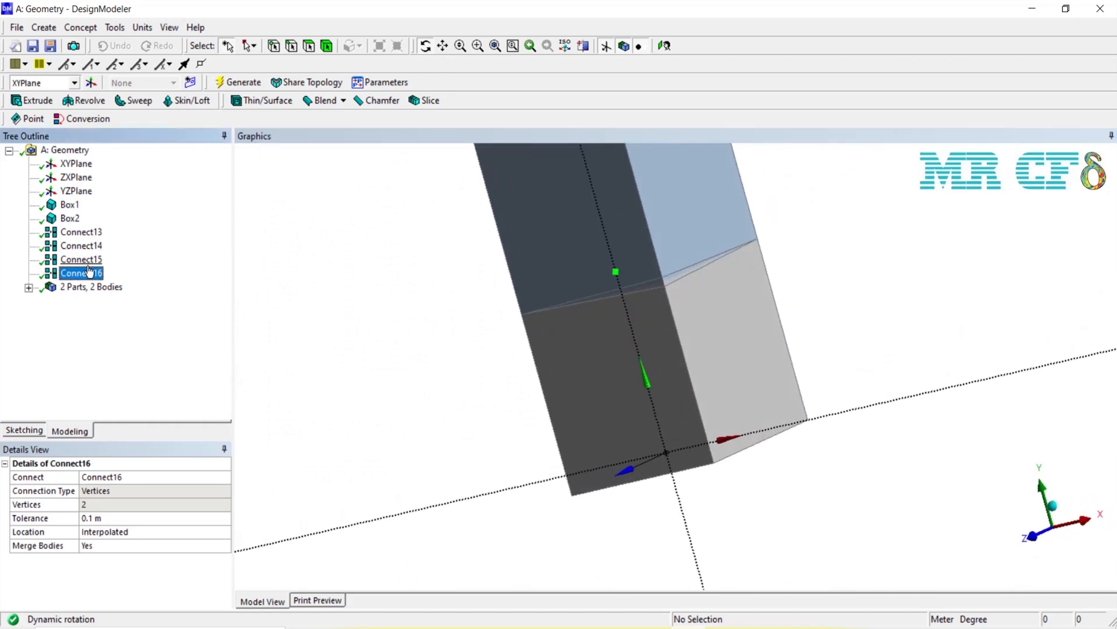
click(85, 266)
click(76, 247)
click(81, 232)
drag(377, 300, 414, 430)
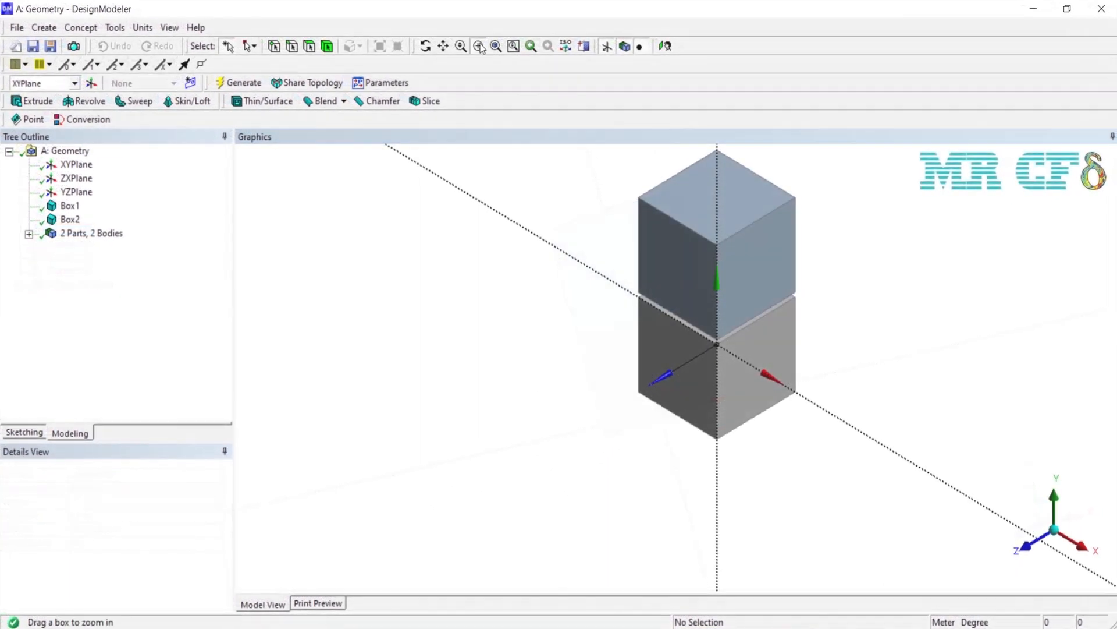
Create a Connect feature of type Edges joining the two boxes' facing edges on the +X side, and generate it
drag(558, 157, 877, 391)
drag(474, 314, 949, 516)
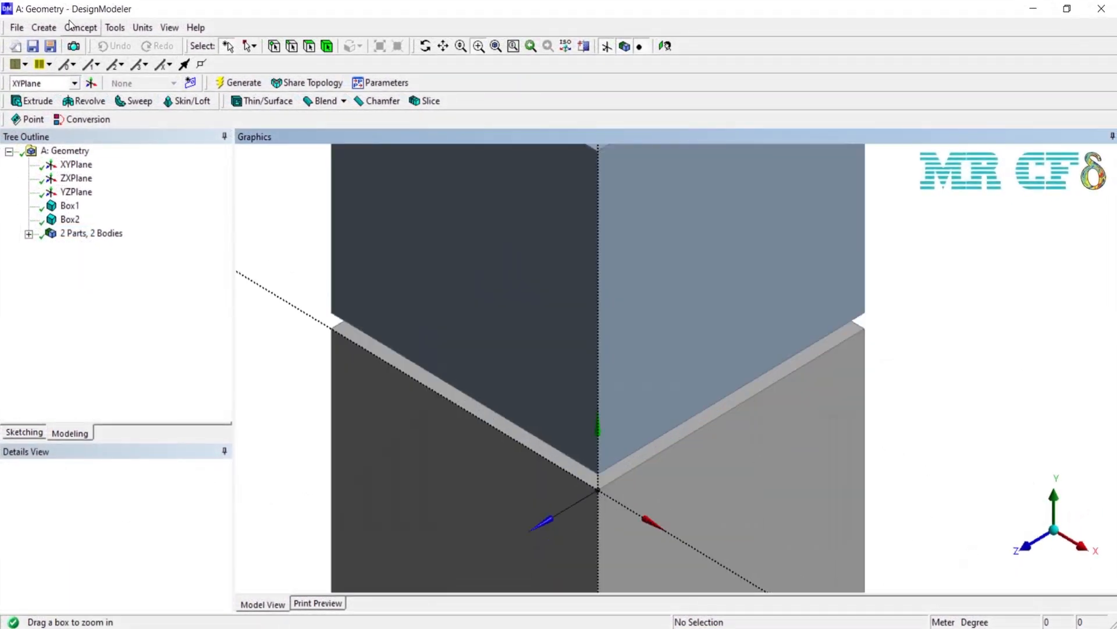
click(121, 30)
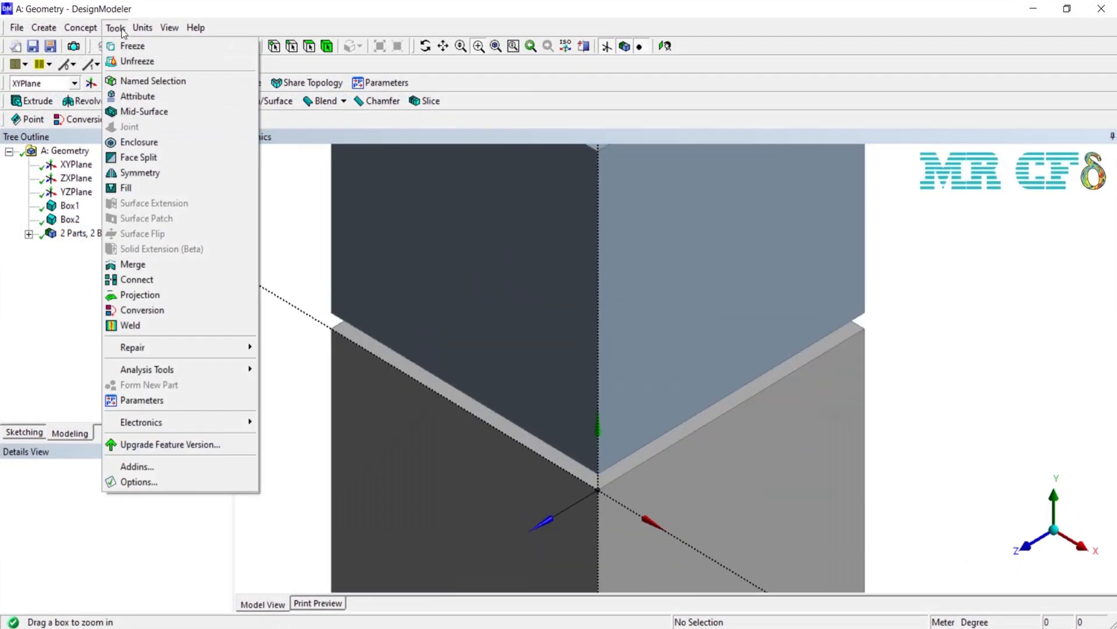
click(161, 280)
click(225, 494)
click(224, 494)
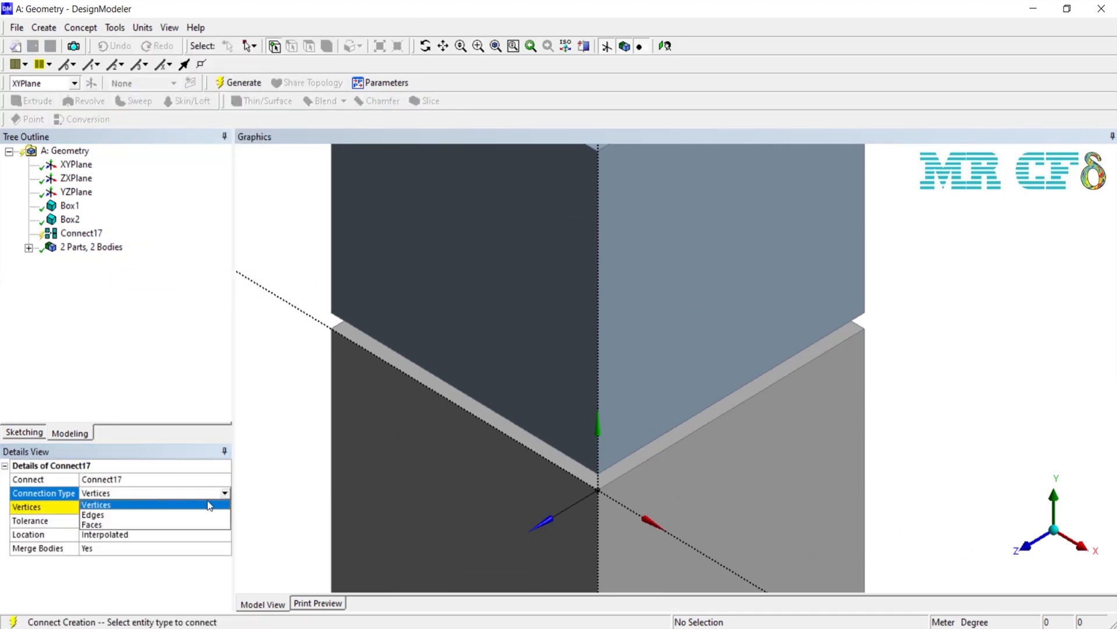
click(170, 515)
click(157, 510)
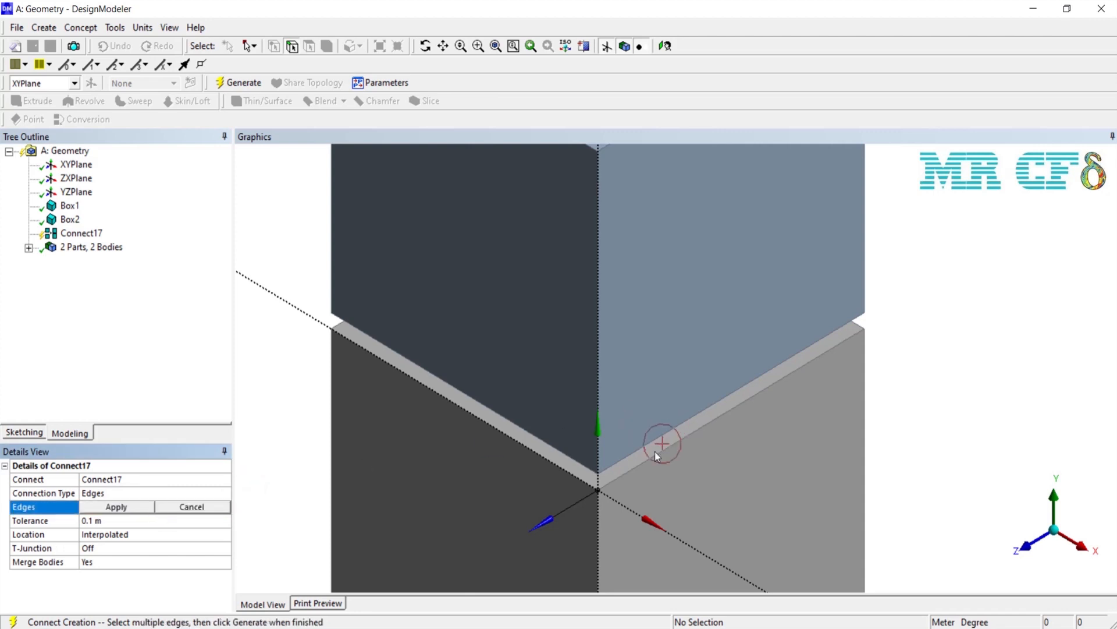
click(638, 451)
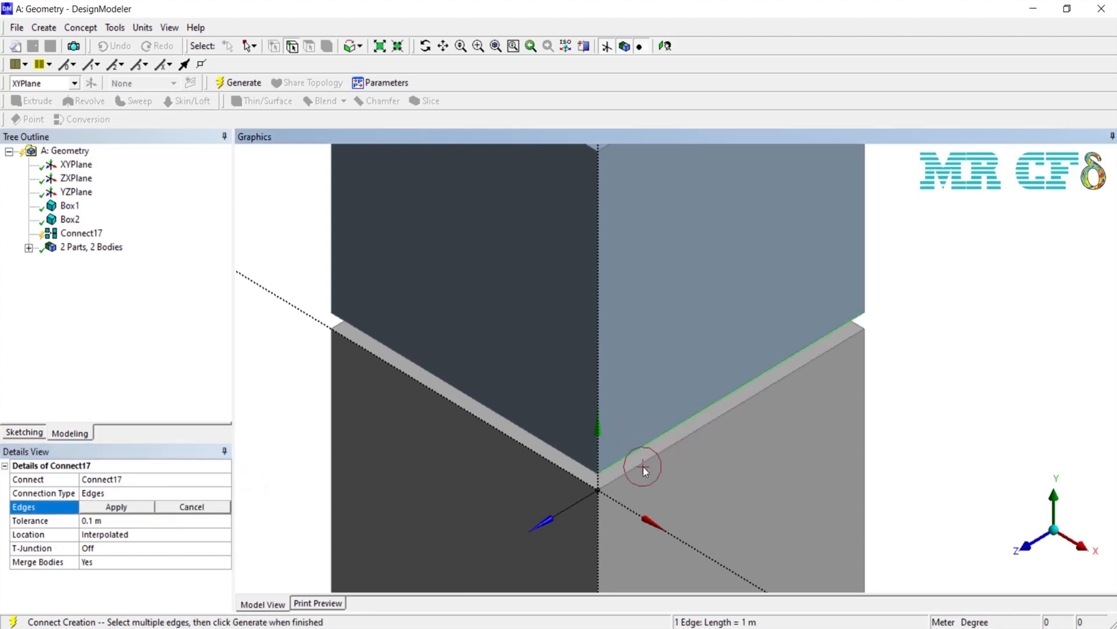
ctrl+click(614, 483)
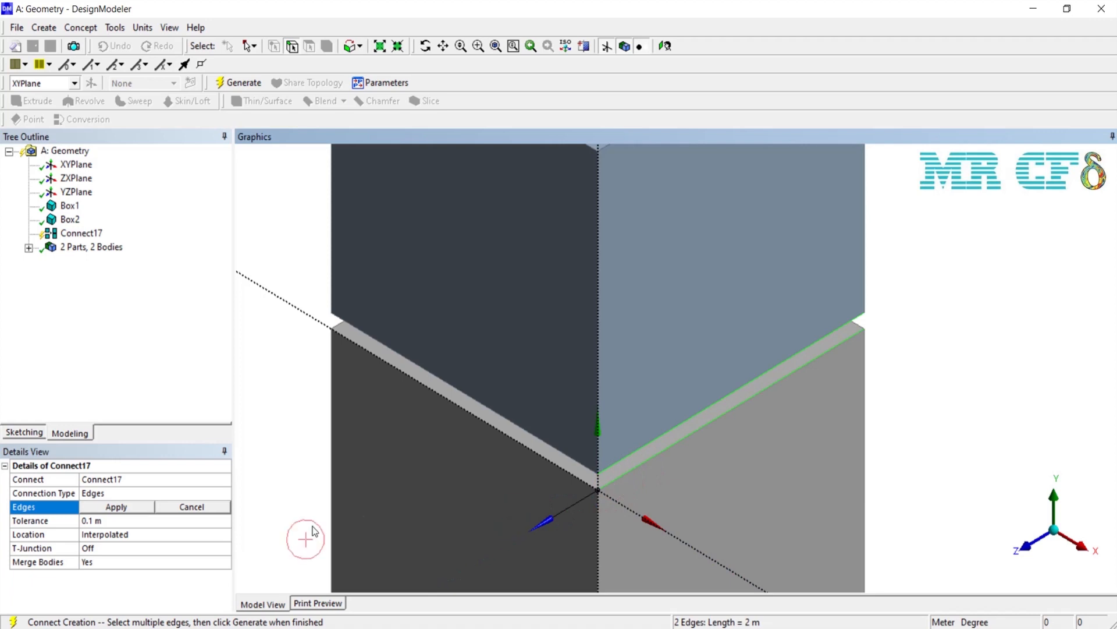
click(110, 507)
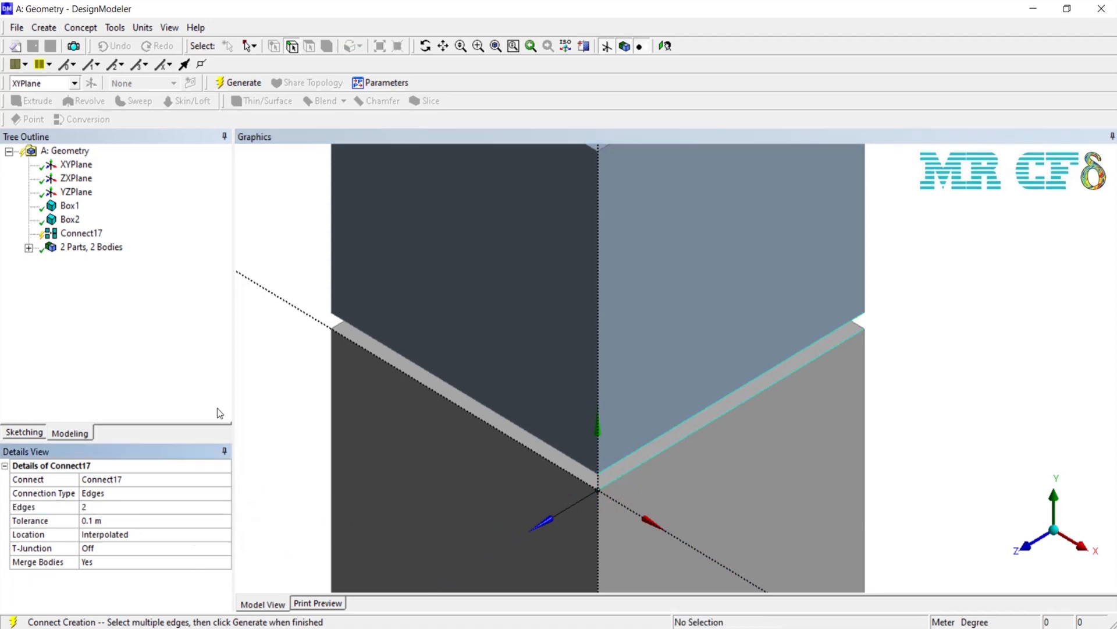
click(227, 82)
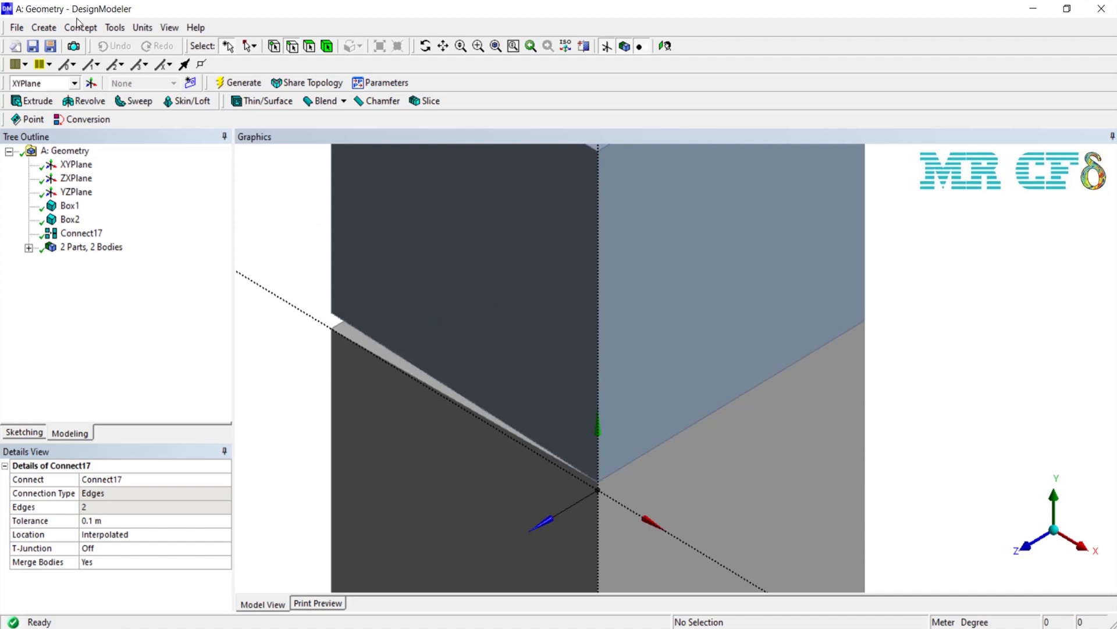
Create an Edges Connect joining the boxes' facing edges on the +Z side, with Location set to Preserve First, and generate it
click(113, 30)
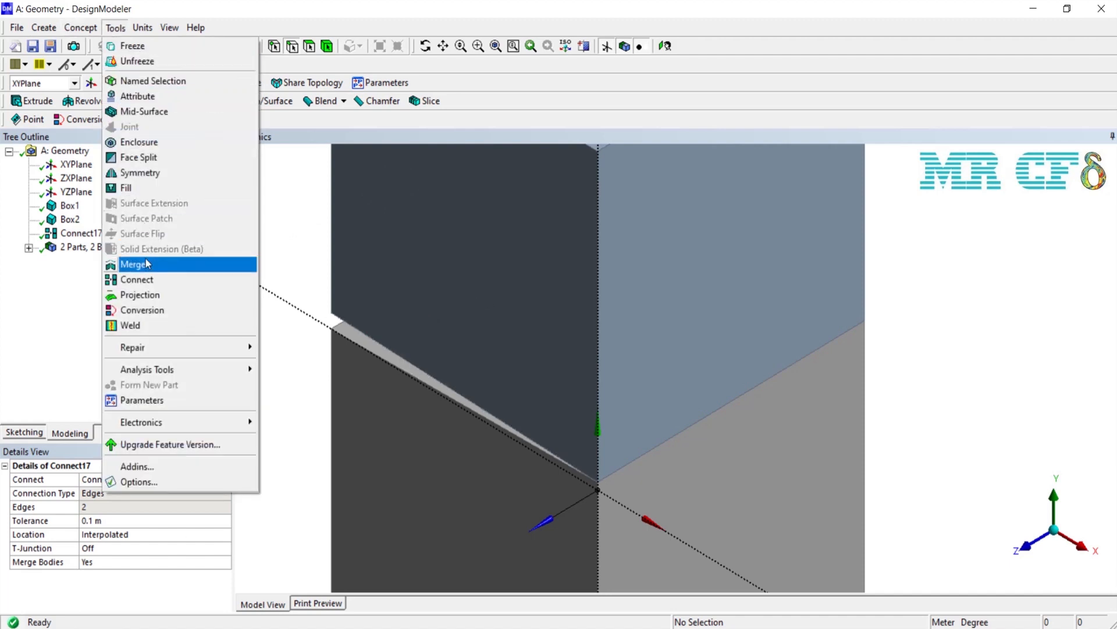
click(149, 280)
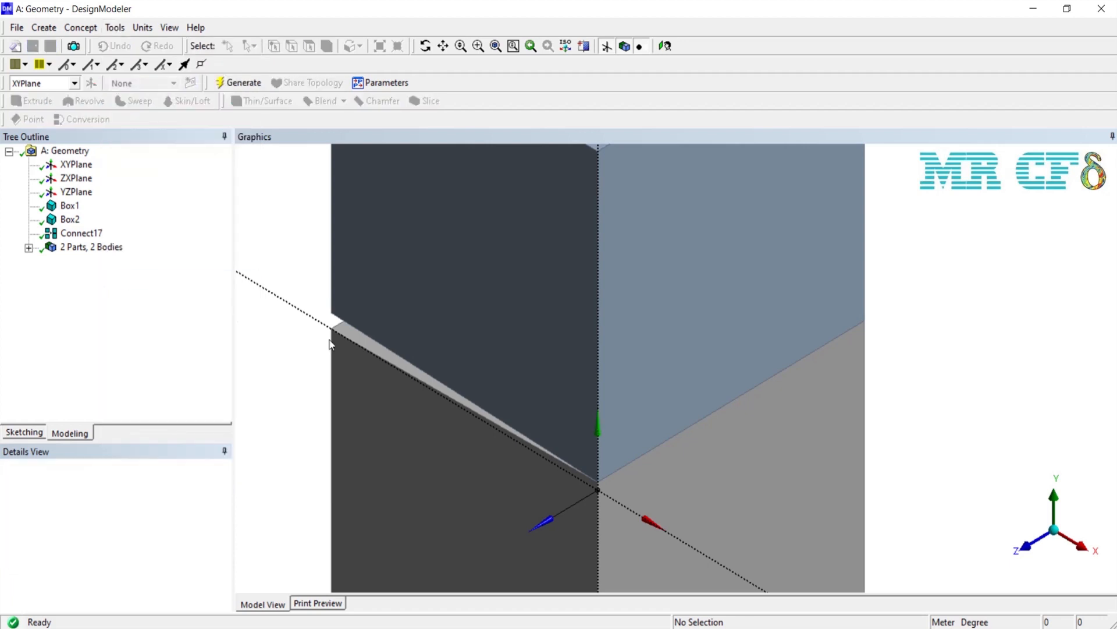
click(358, 328)
ctrl+click(378, 329)
click(116, 506)
click(185, 536)
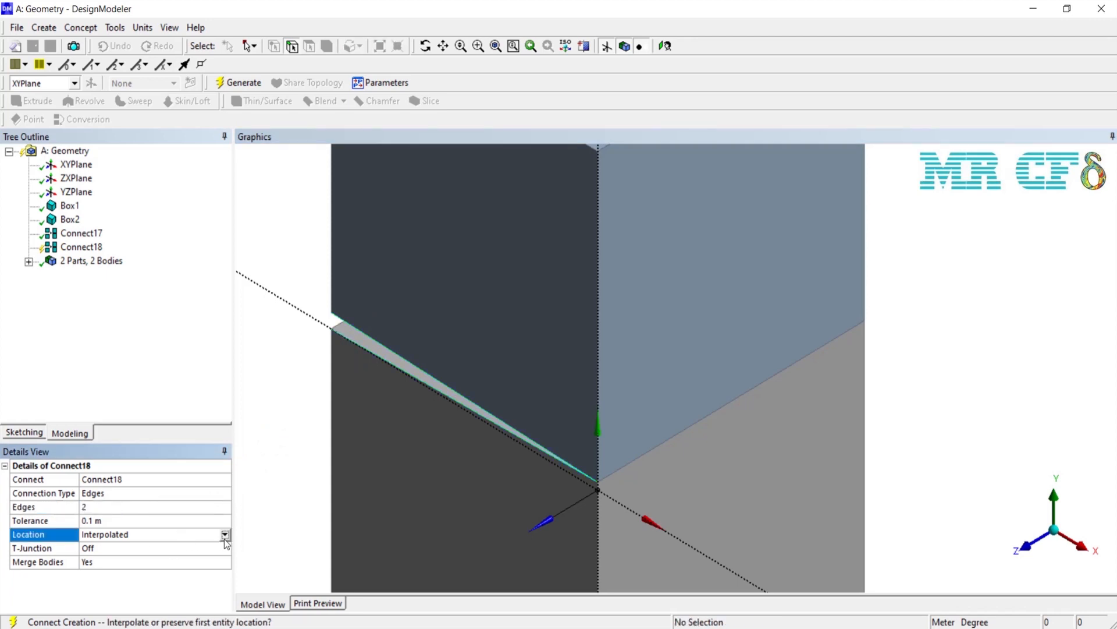
click(224, 539)
click(172, 555)
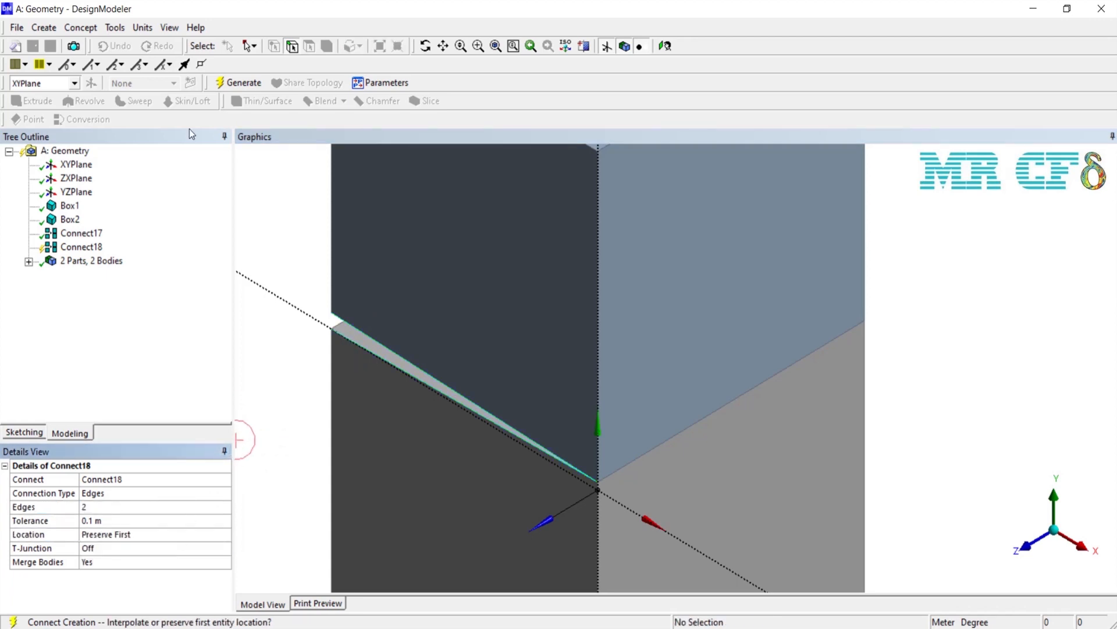
click(243, 89)
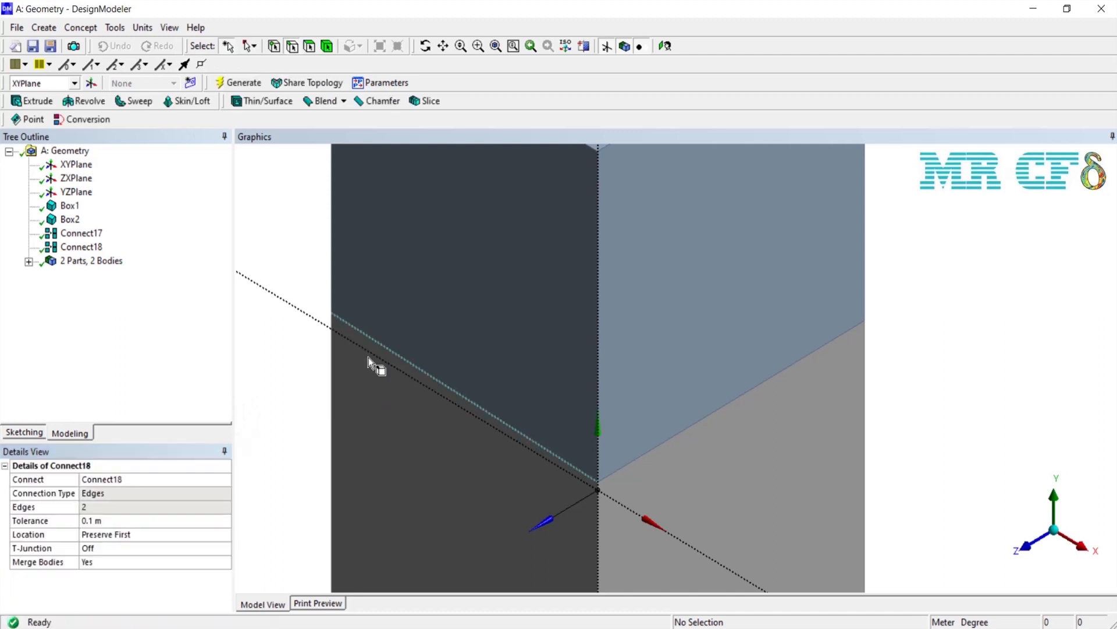
Create an Edges Connect joining the two boxes' facing edges on the -X side with Interpolated location, and generate it
scroll(371, 360, down, 3)
click(426, 46)
drag(407, 194, 586, 329)
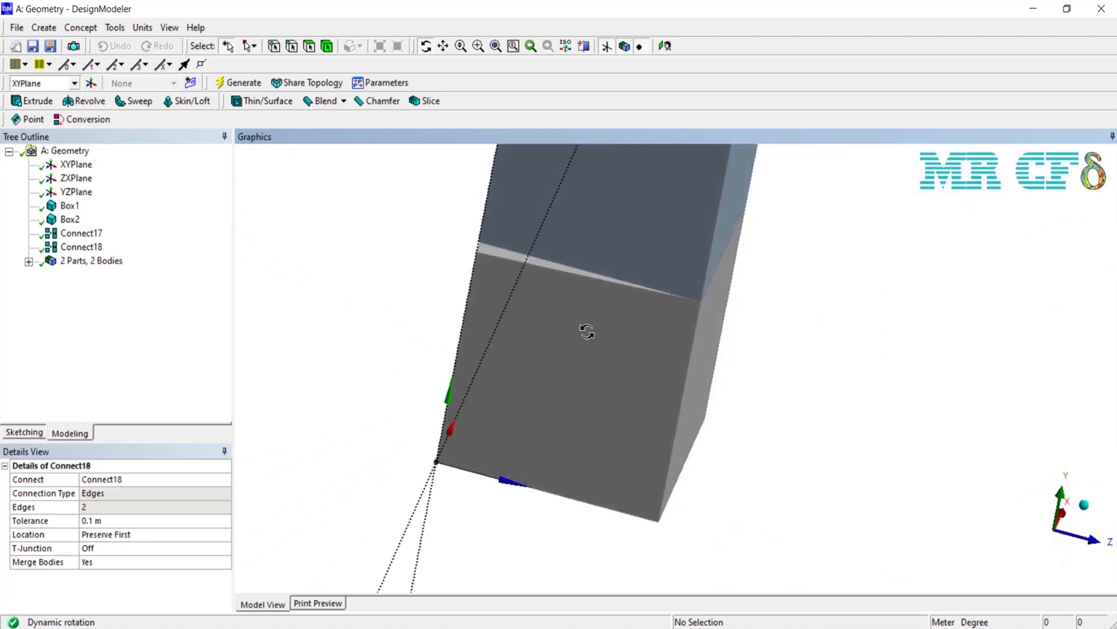
scroll(571, 345, down, 2)
click(478, 46)
drag(528, 183, 756, 393)
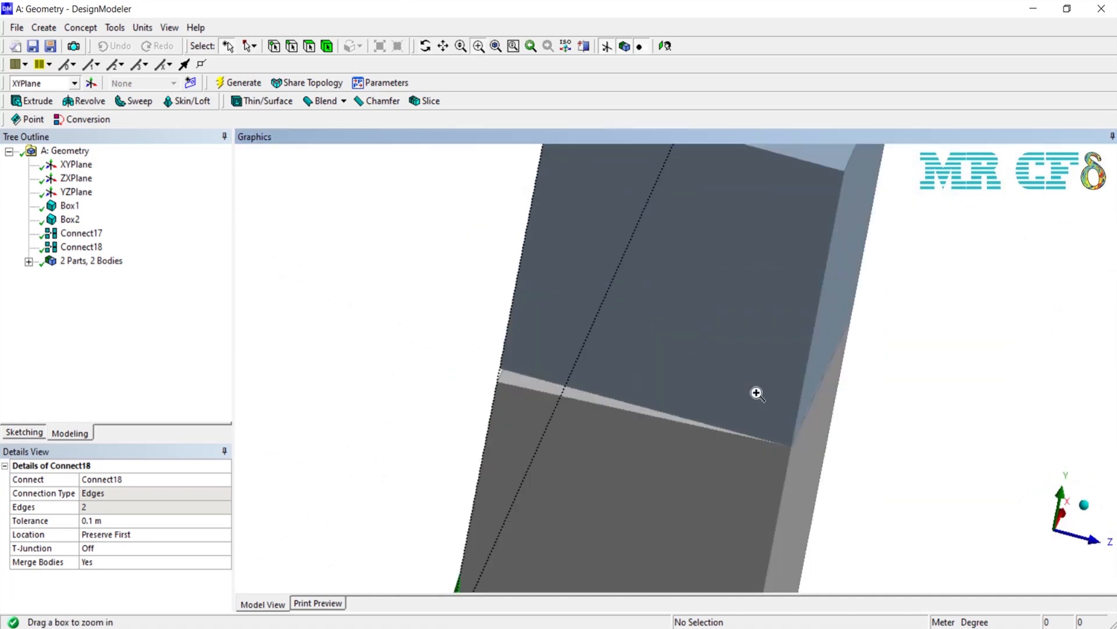
click(115, 28)
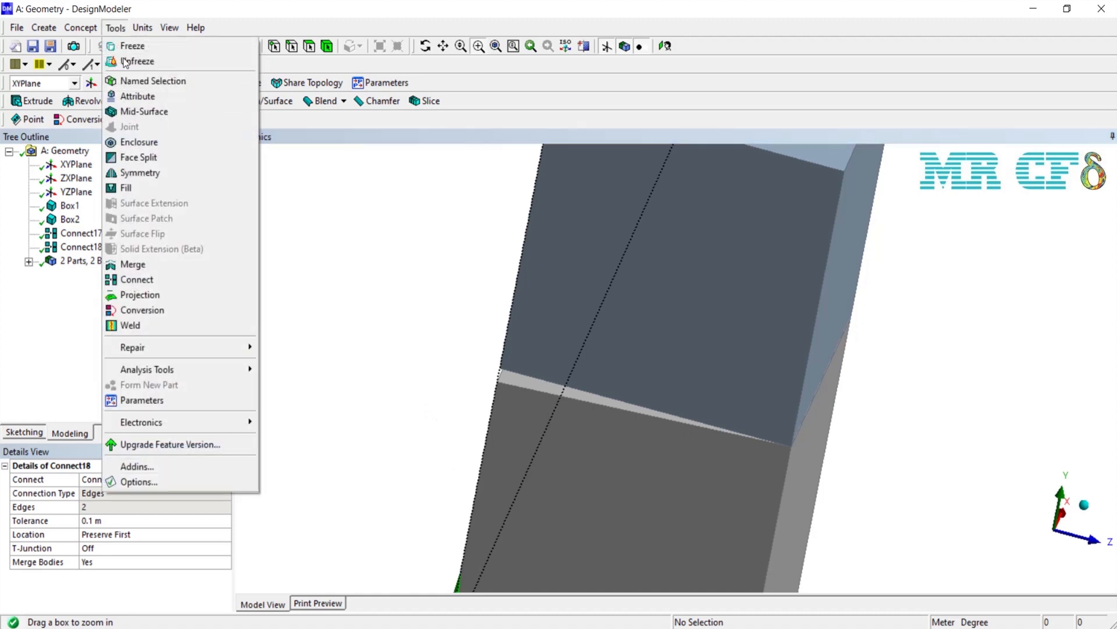
click(175, 282)
scroll(642, 369, up, 2)
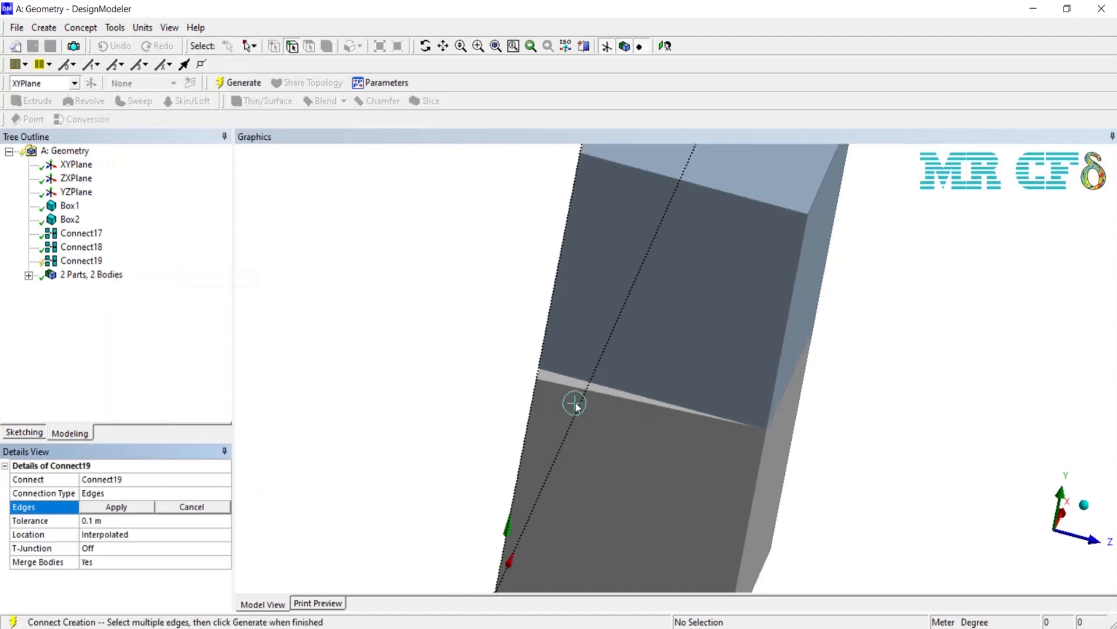
click(496, 385)
ctrl+click(492, 401)
click(116, 507)
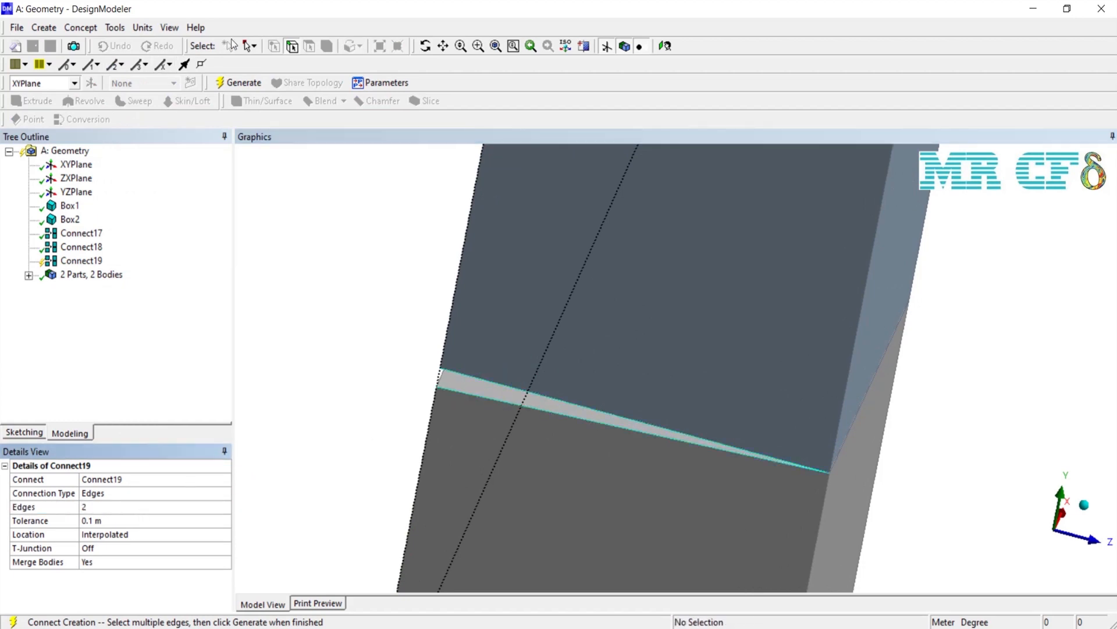
click(239, 82)
Examine the joint between the two boxes from another angle and review the last two edge Connect features
click(426, 45)
drag(387, 257, 89, 305)
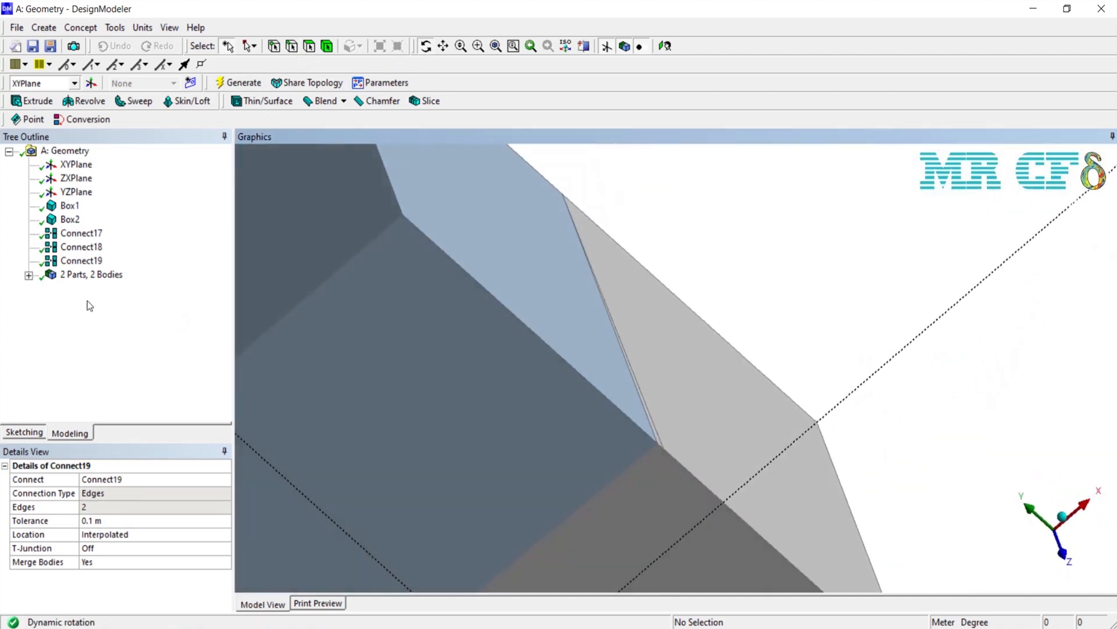
click(81, 260)
click(80, 251)
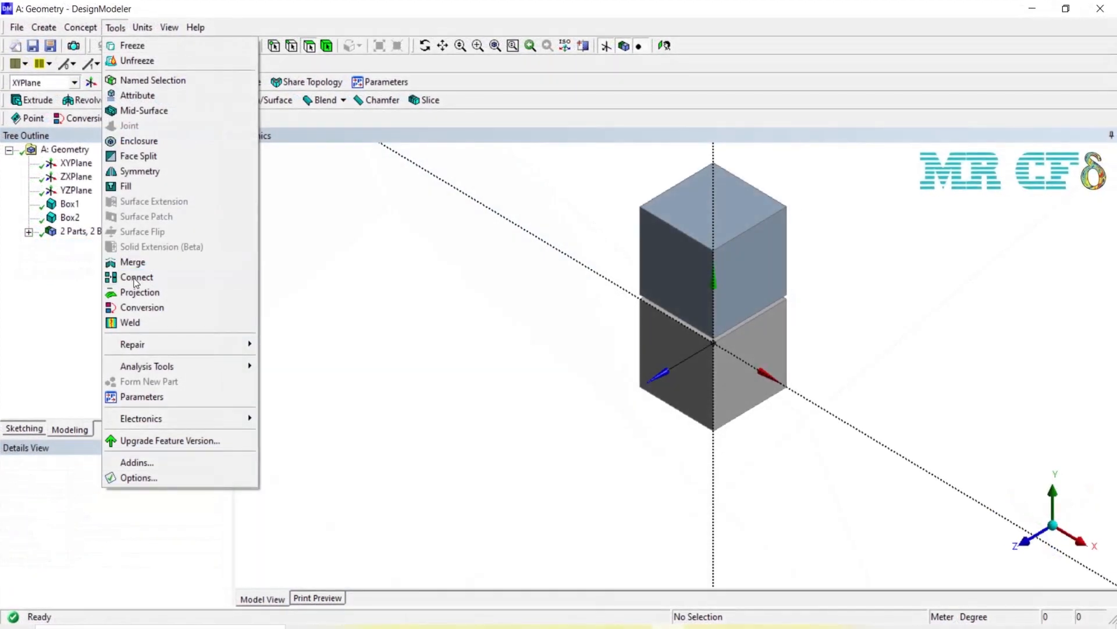
Start a Connect feature on the two separated boxes and set its connection type to Faces
click(137, 277)
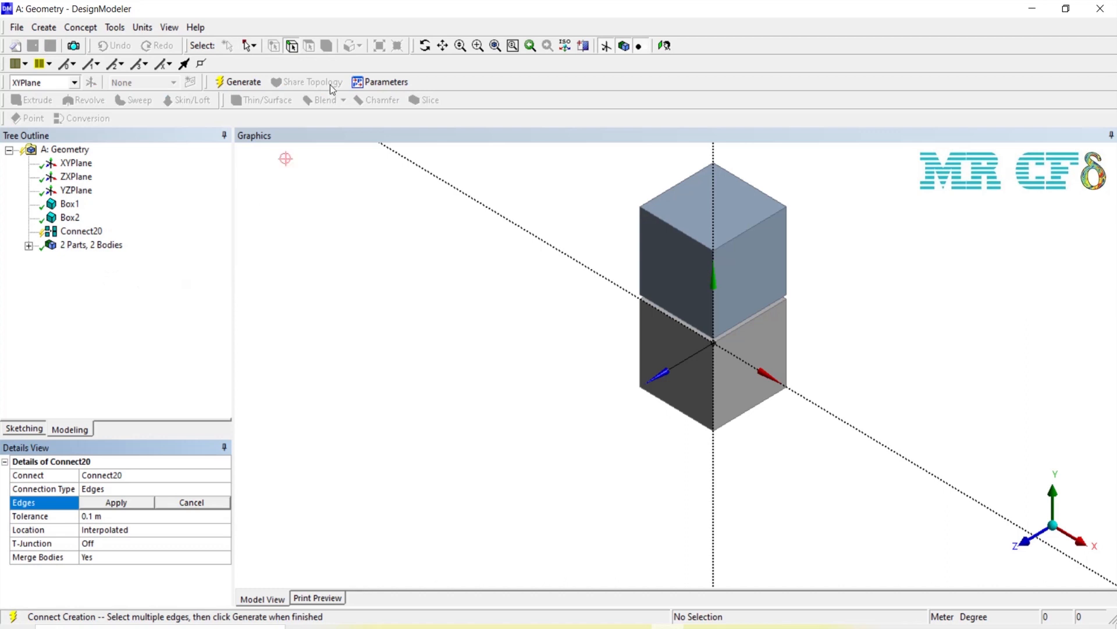
click(206, 490)
click(224, 488)
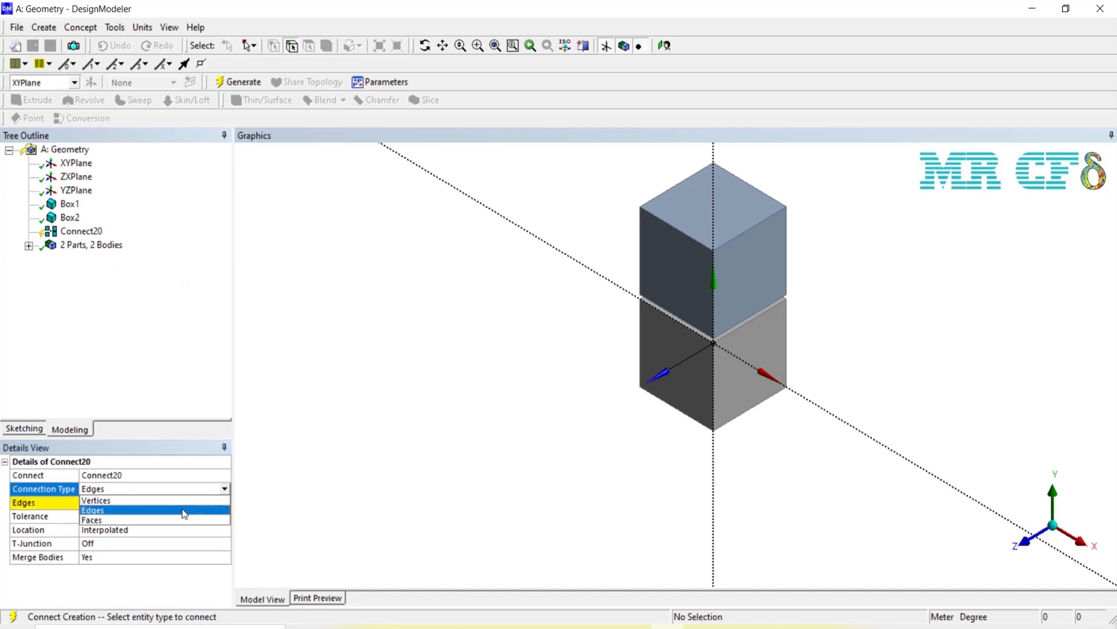
click(160, 520)
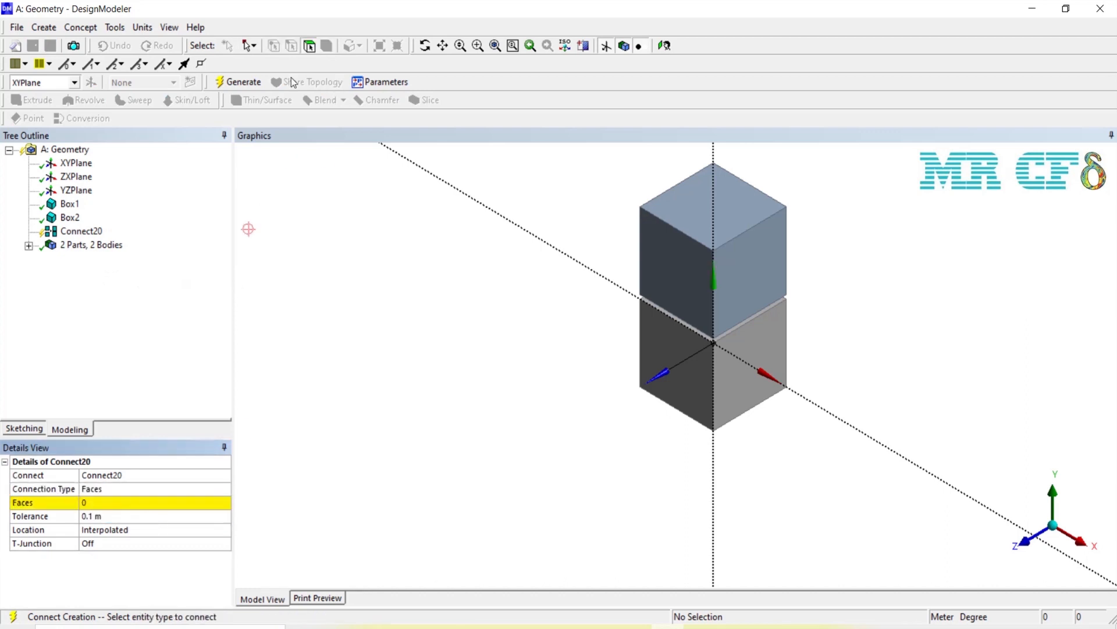
Assign the upper box's bottom face and the lower box's top face to the Connect feature and generate it
click(424, 51)
drag(560, 362, 577, 321)
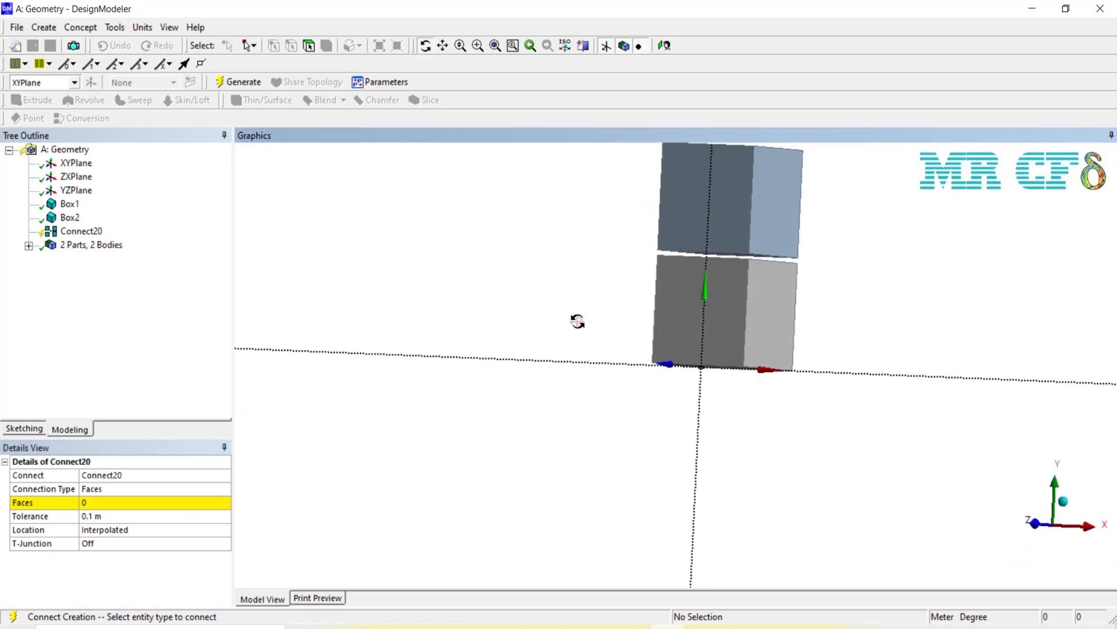
click(478, 45)
drag(566, 157, 850, 362)
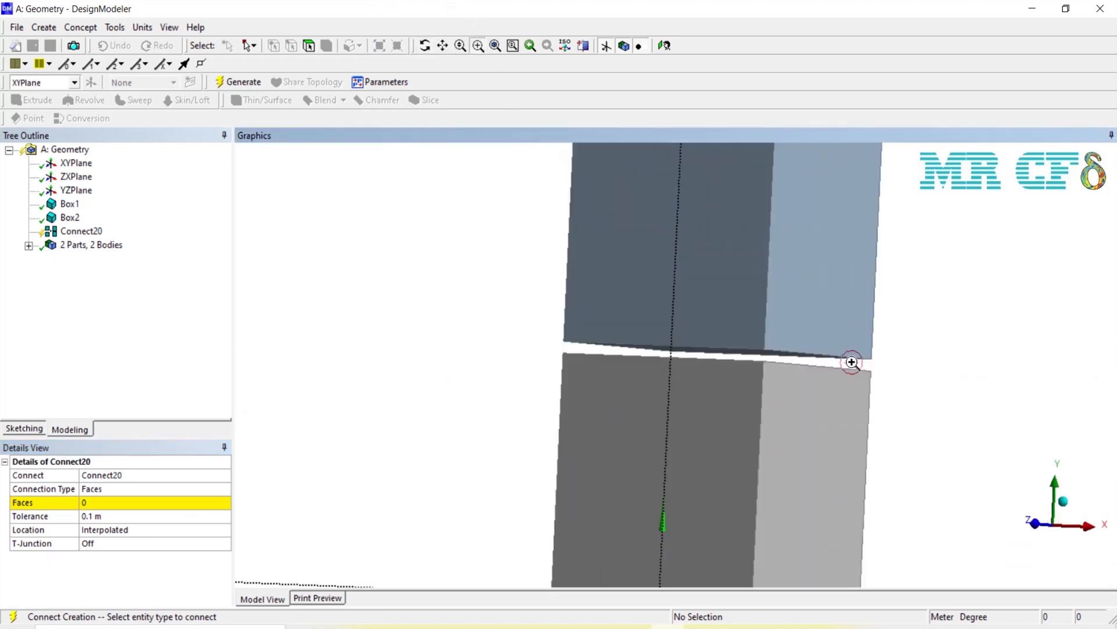
click(528, 350)
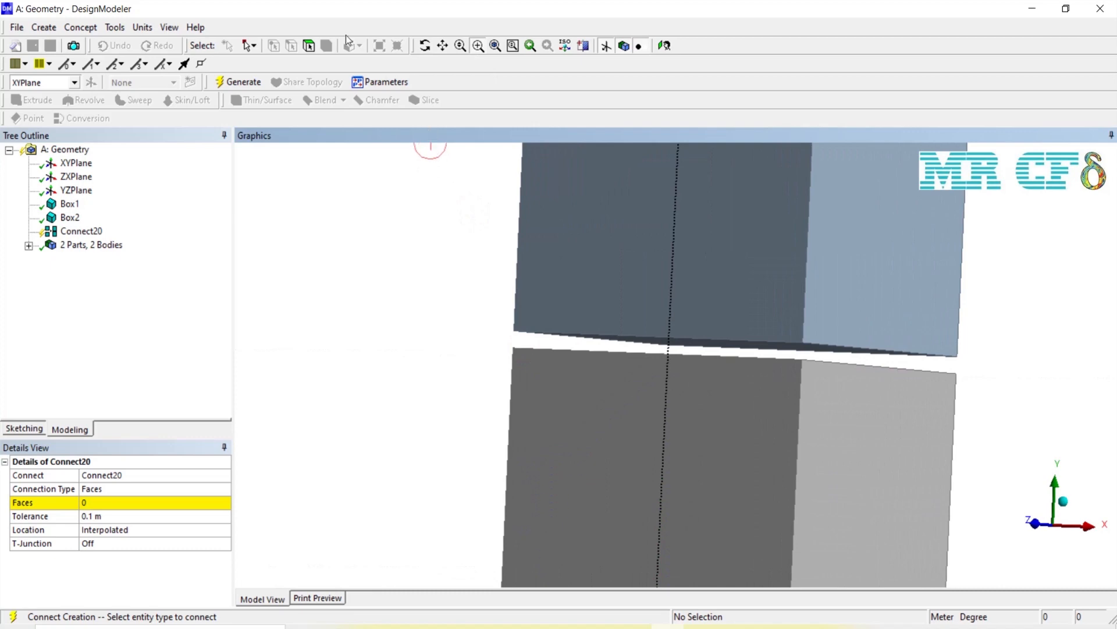
click(309, 46)
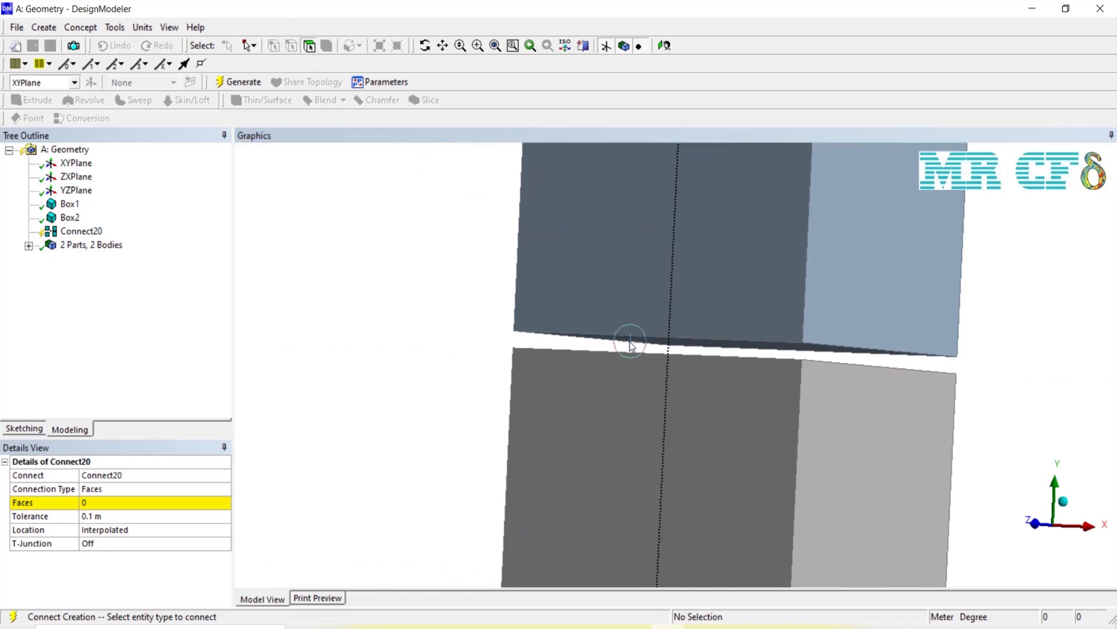
click(659, 346)
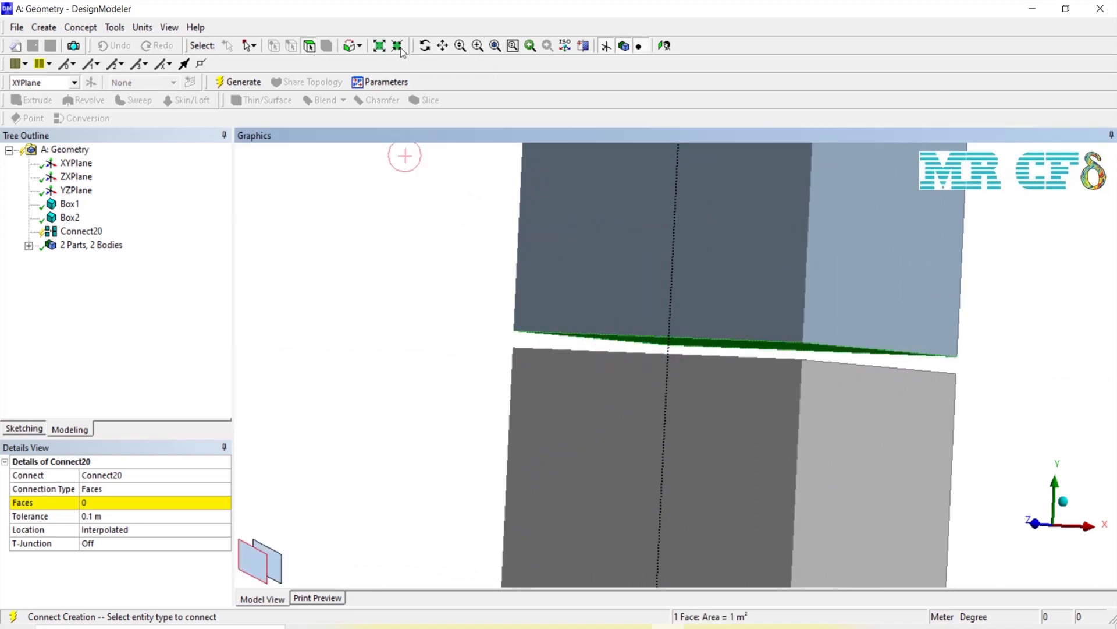
click(429, 46)
drag(393, 200, 391, 276)
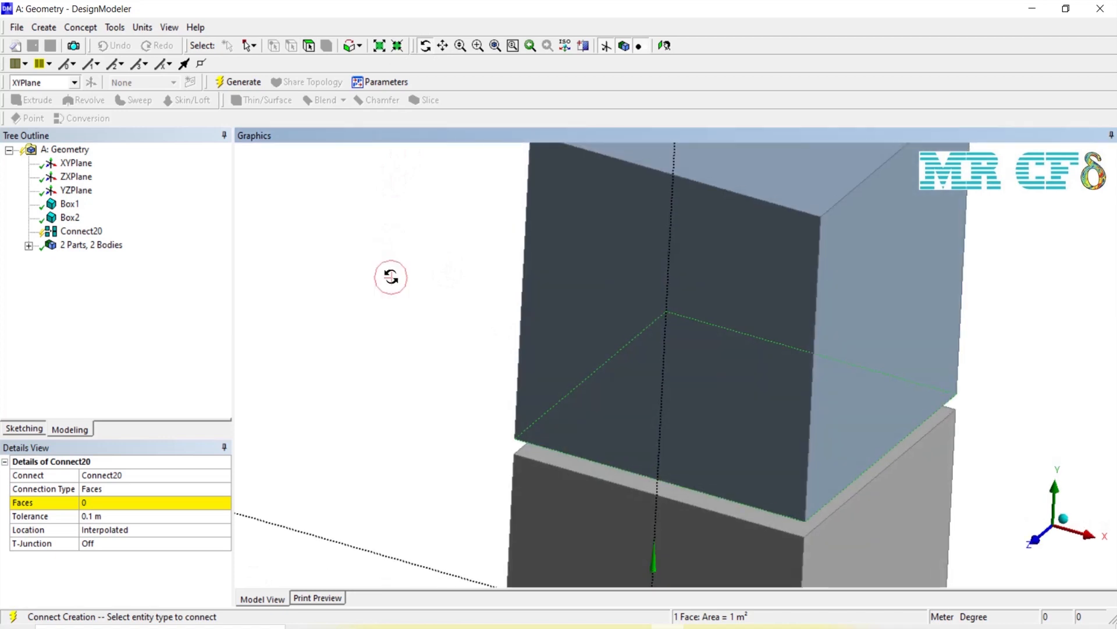
ctrl+click(569, 463)
click(156, 501)
click(133, 502)
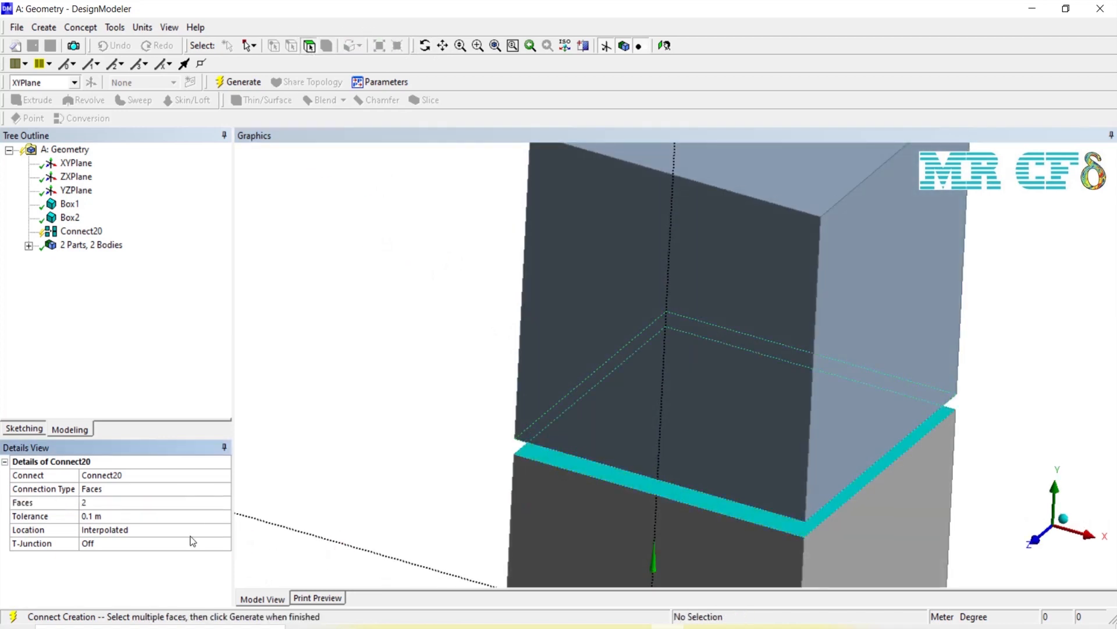
click(228, 84)
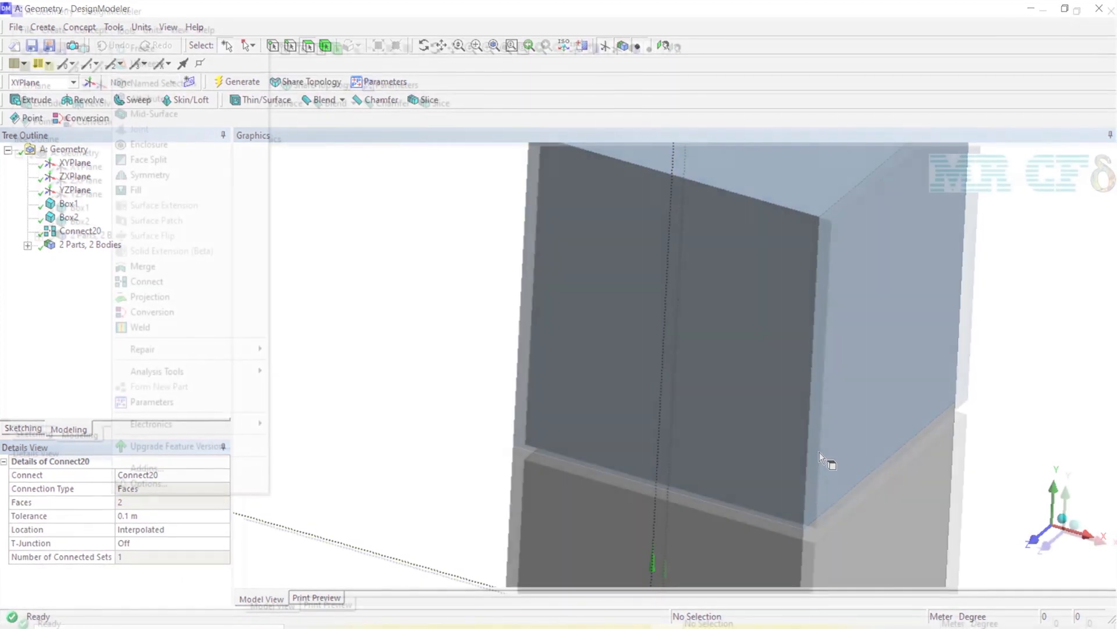
Start a Connect feature of type Edges on the separated boxes and set its T-Junction option to Interpolated
click(138, 277)
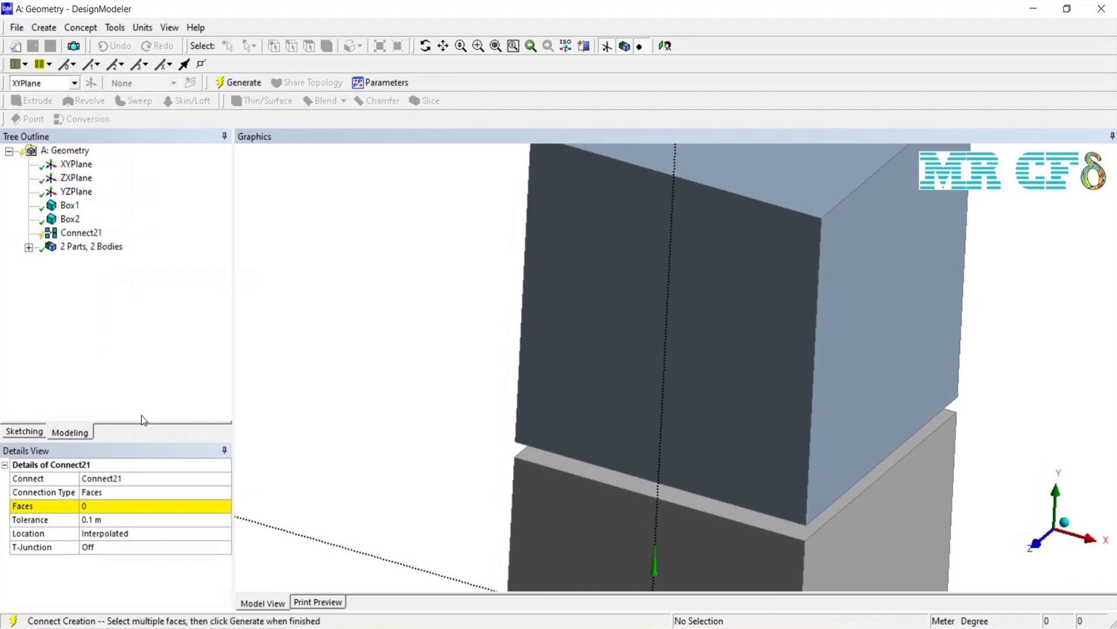
click(224, 495)
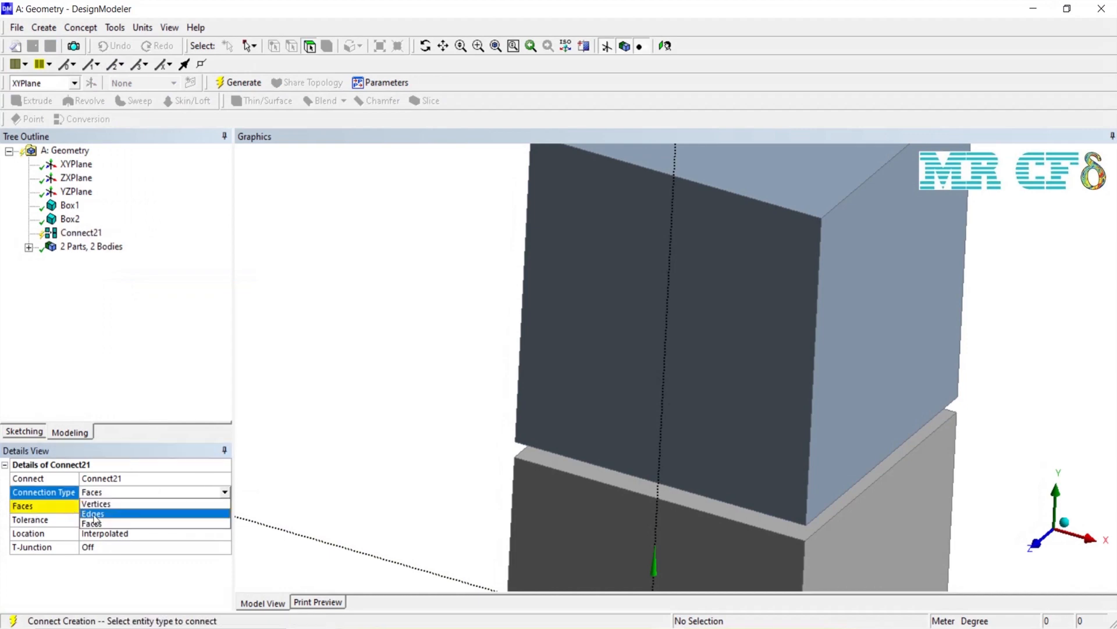
click(98, 519)
click(222, 549)
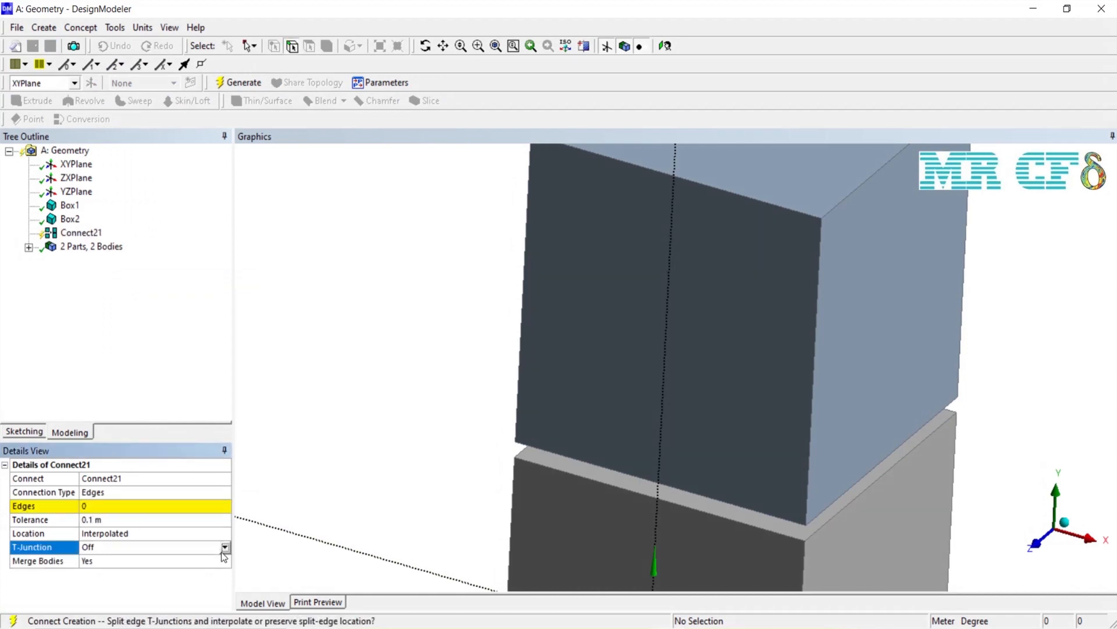
click(223, 550)
click(134, 571)
Assign the upper box's vertical edge at the -X, +Z corner and the lower box's top +Z edge to the Connect, and generate it
click(112, 510)
click(112, 512)
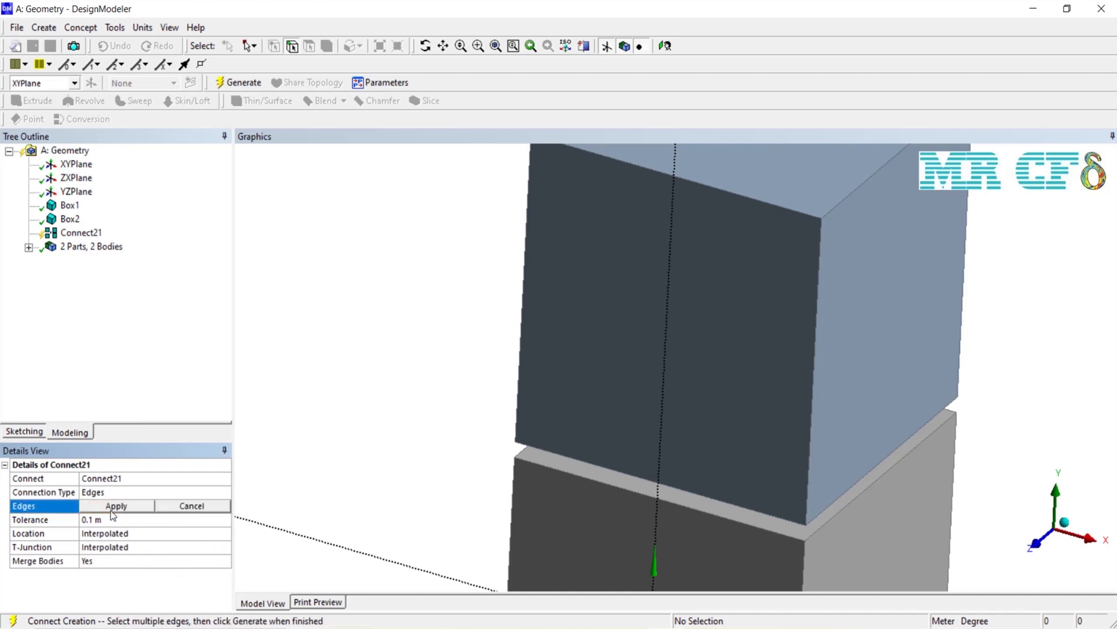
click(518, 433)
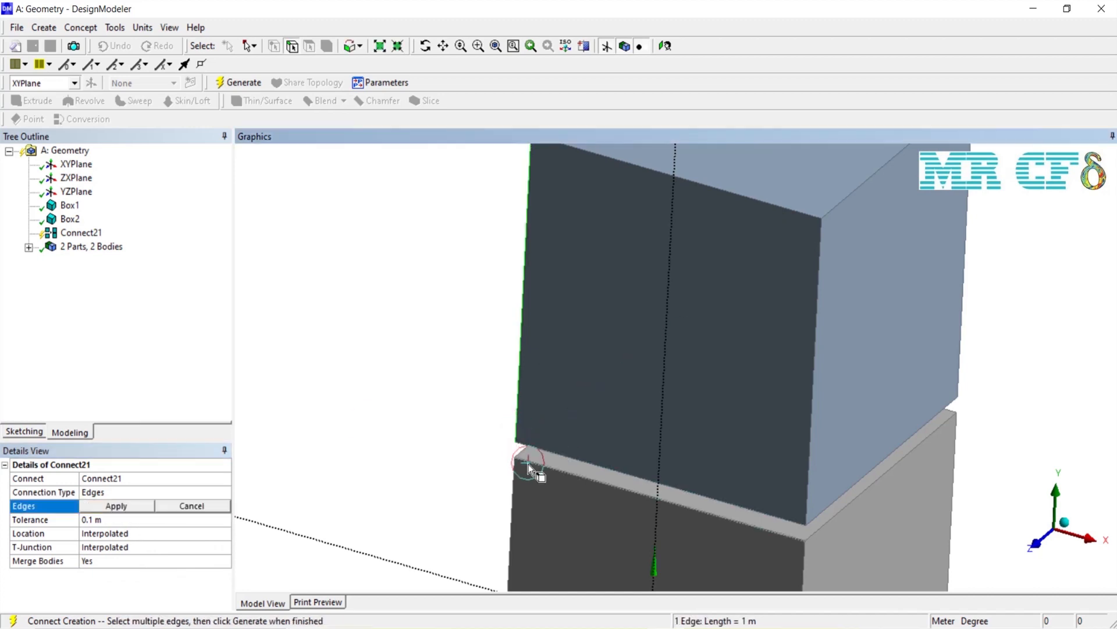
ctrl+click(530, 464)
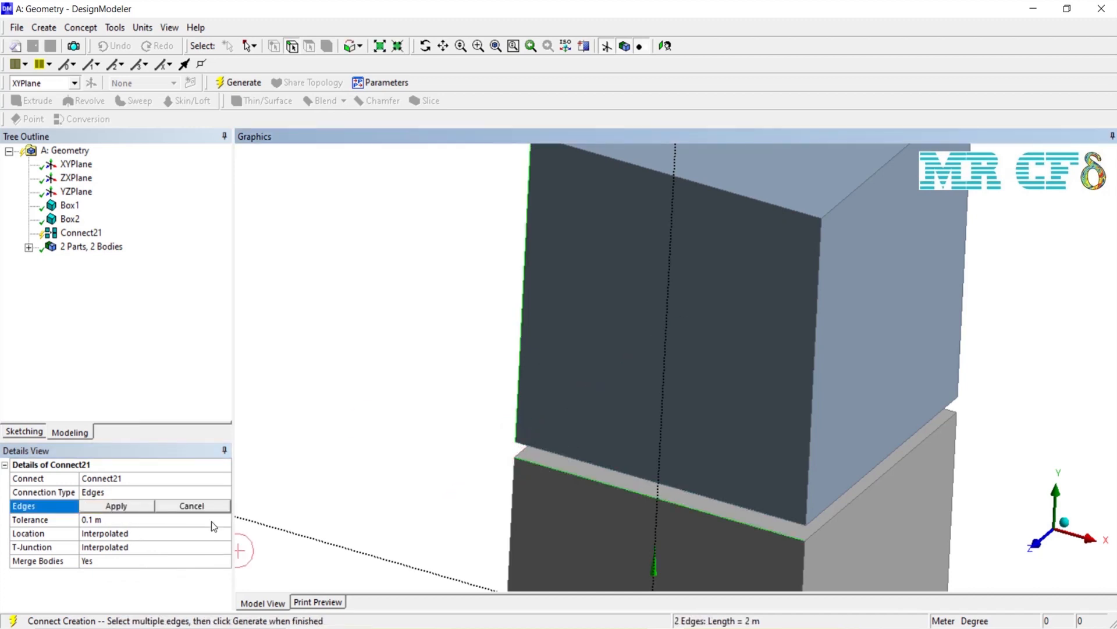
click(116, 507)
click(239, 82)
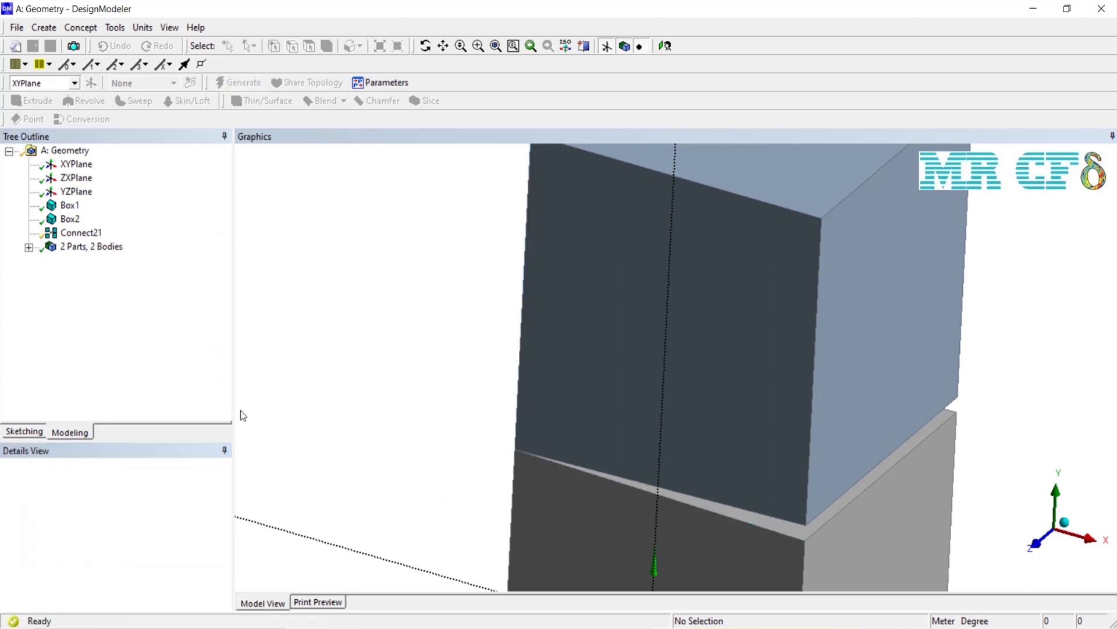
Create an Edges Connect from the upper box's vertical edge at the +X, +Z corner and the lower box's top +X edge
scroll(885, 581, down, 1)
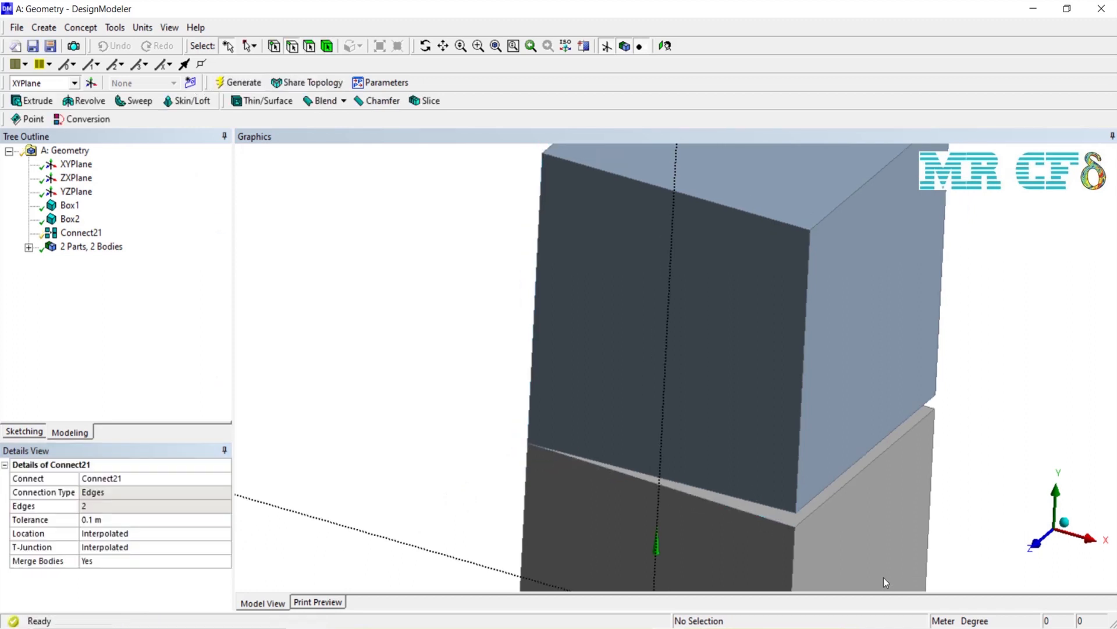
click(801, 505)
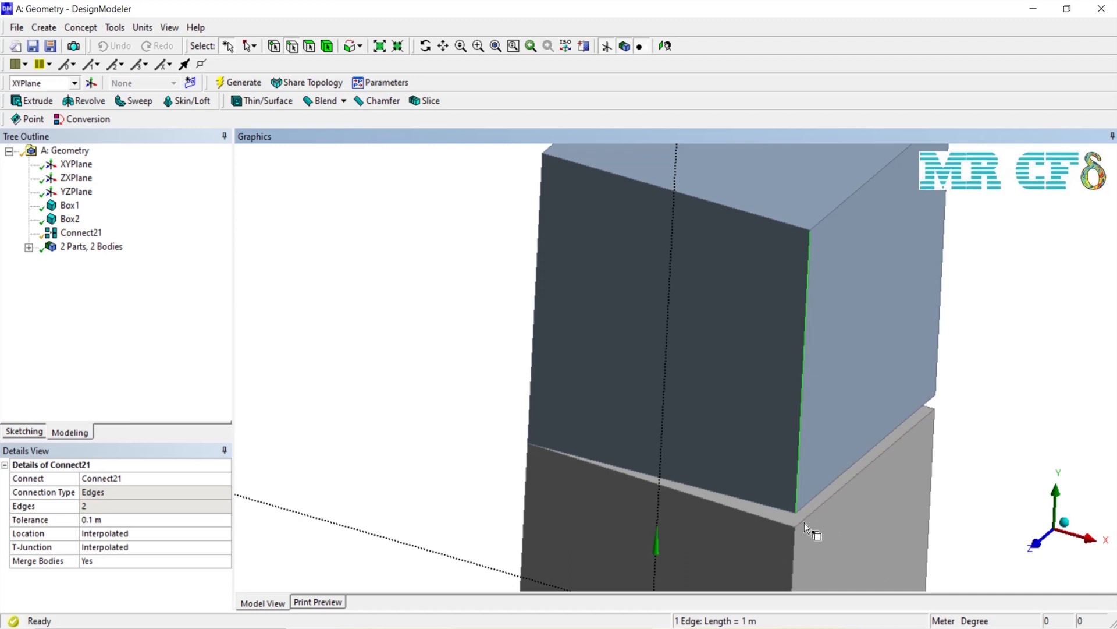
ctrl+click(801, 521)
click(115, 28)
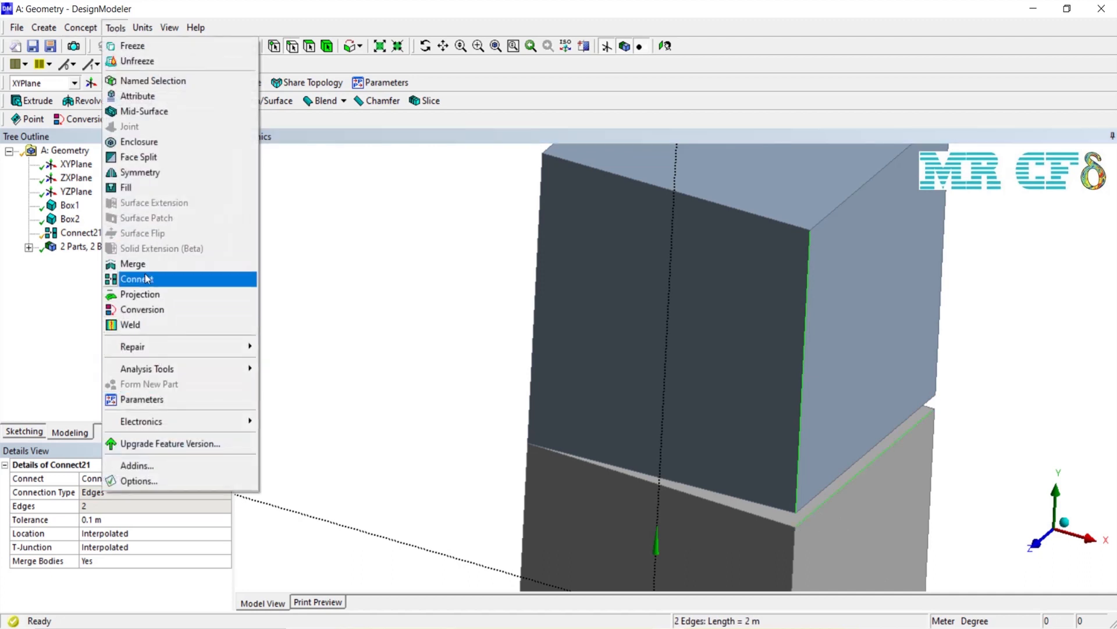
click(146, 278)
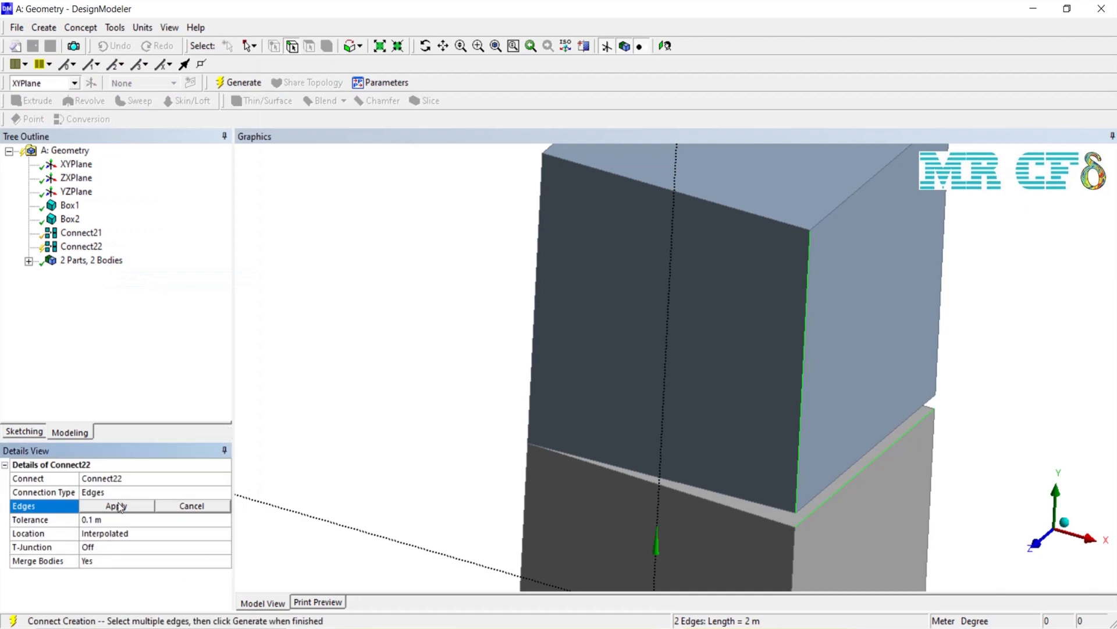
click(117, 506)
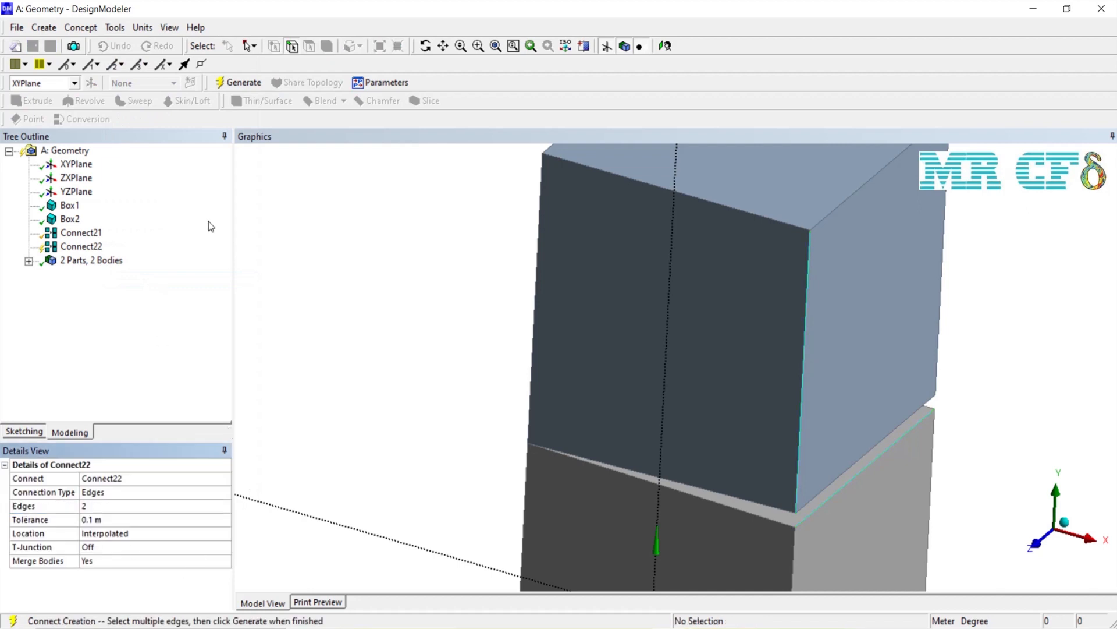
Set the T-Junction option of the +X, +Z corner Connect to Interpolated and generate it
click(192, 547)
click(143, 563)
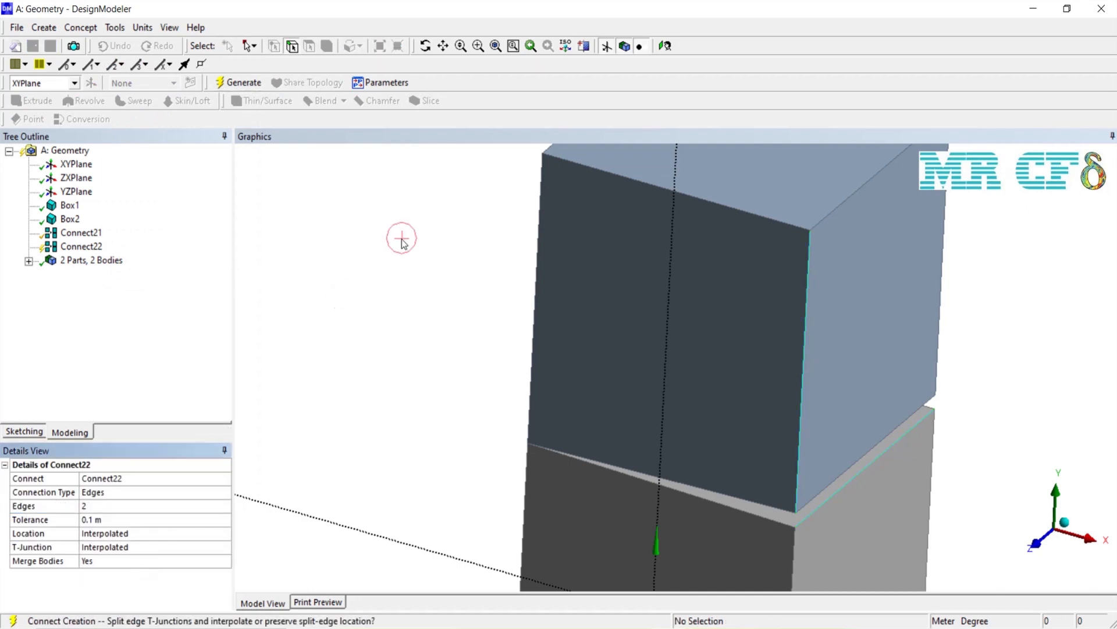
click(244, 82)
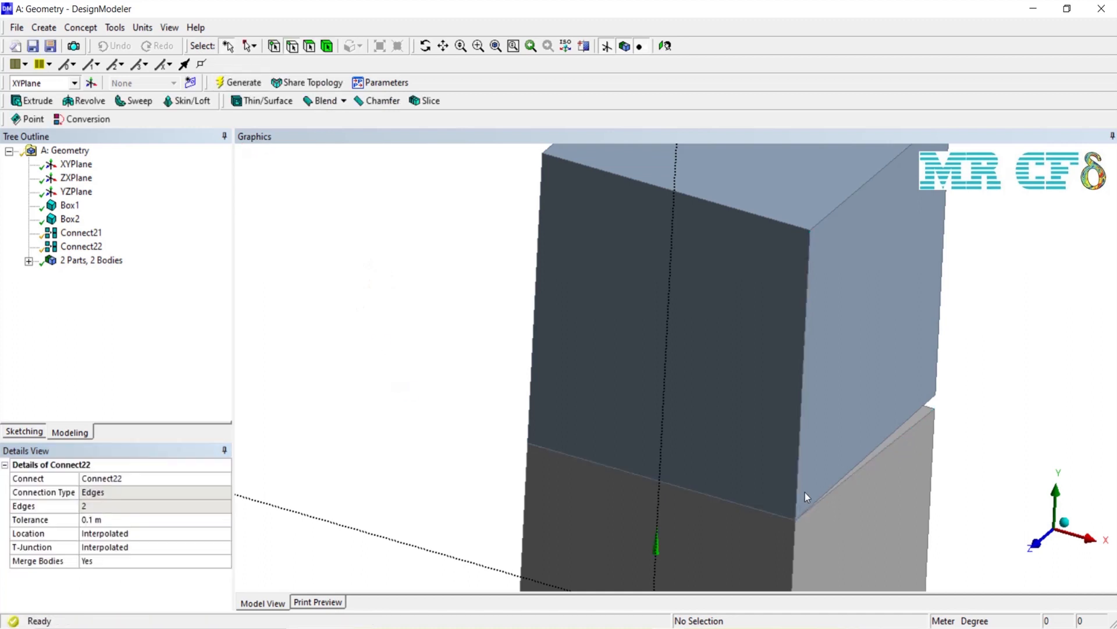
Examine the corner where the two boxes meet at +X, +Z and the remaining gap along the +X side
click(800, 514)
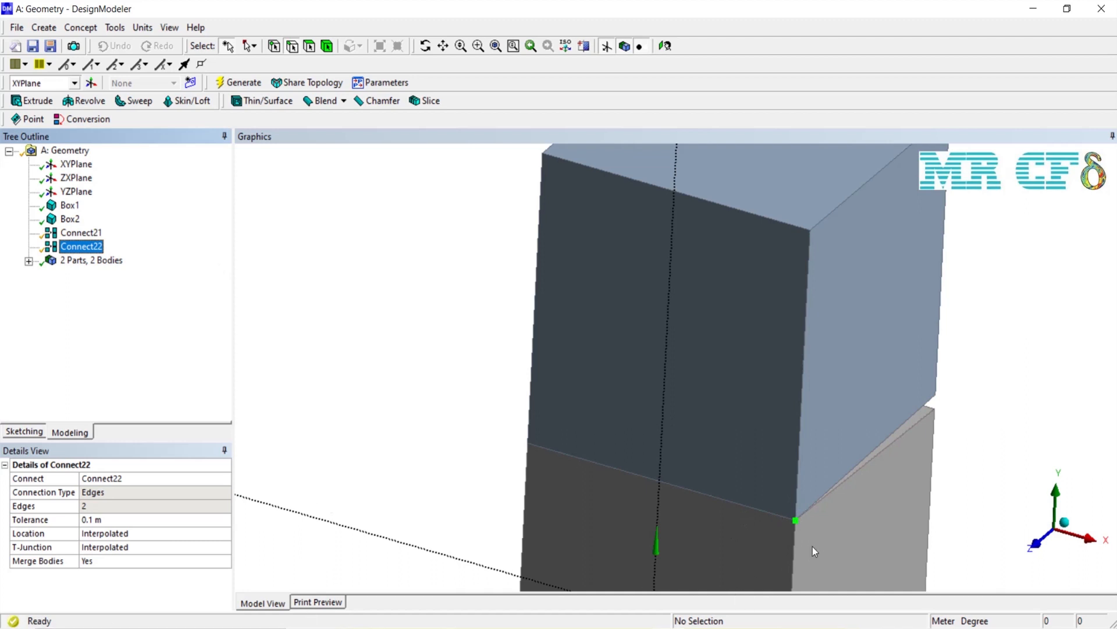
scroll(833, 546, down, 2)
scroll(832, 545, up, 3)
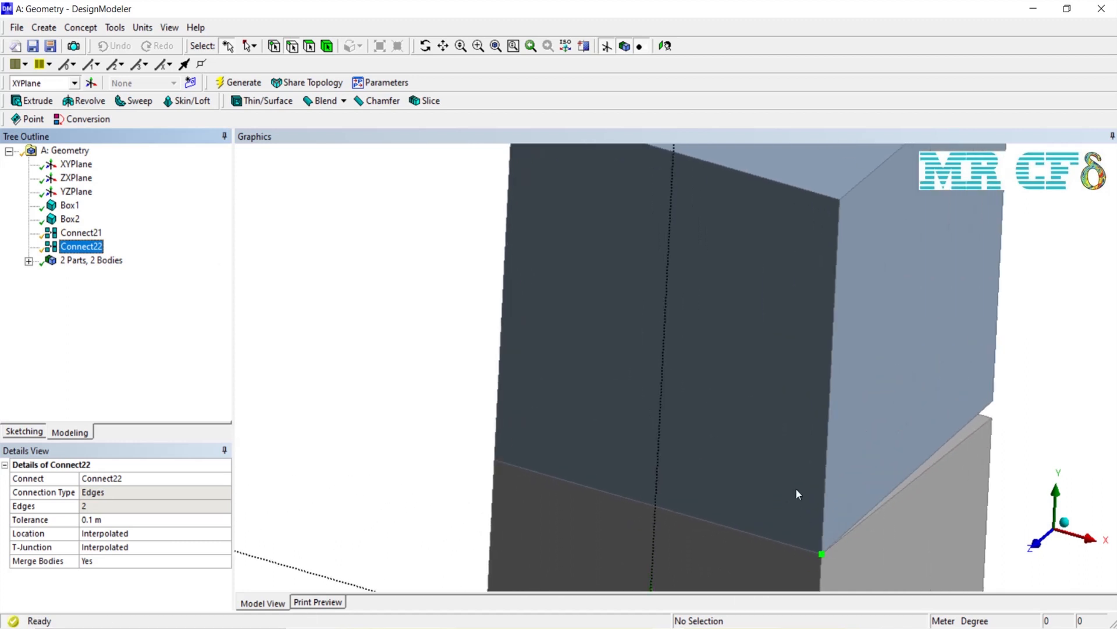
click(239, 86)
scroll(898, 550, down, 2)
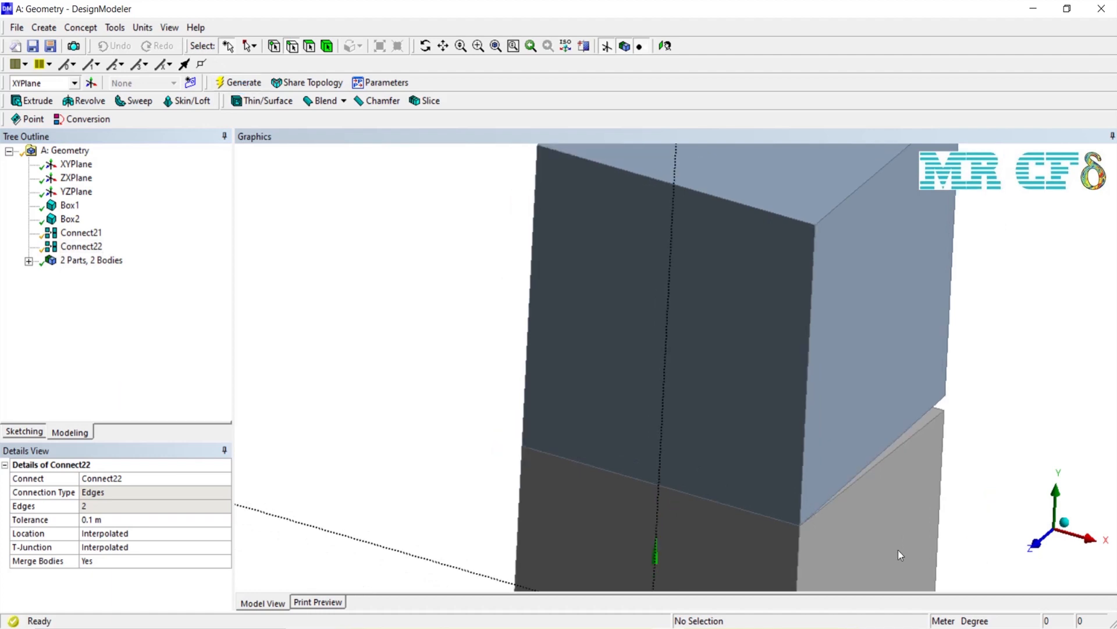
scroll(900, 552, down, 2)
scroll(801, 456, up, 4)
scroll(766, 502, down, 2)
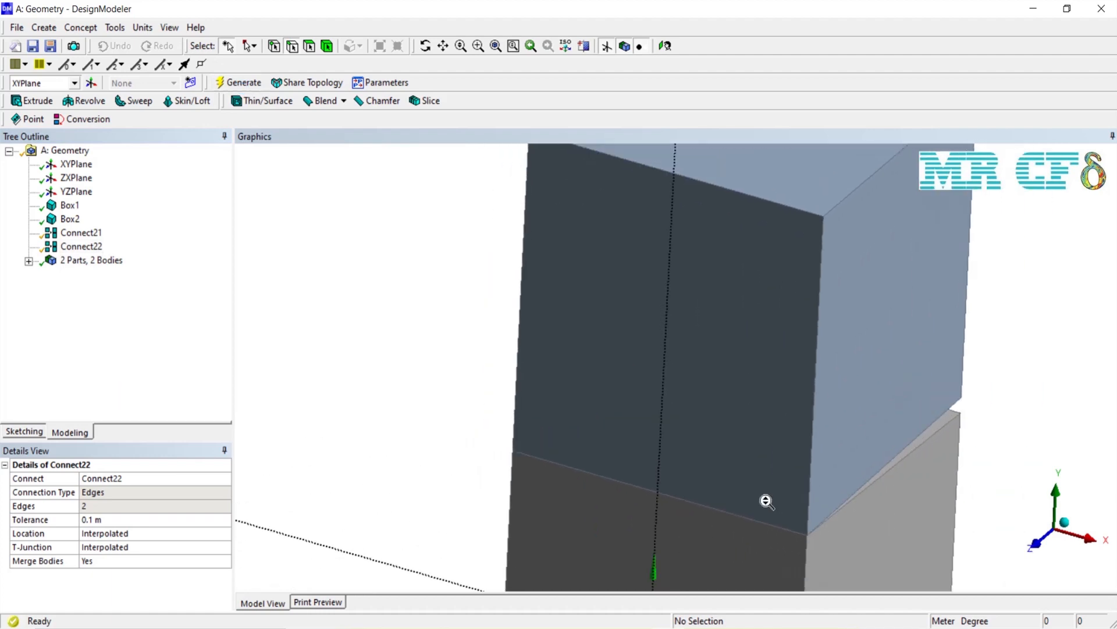
Start another Connect and assign the upper box's vertical edge at the +X, -Z corner, its bottom -Z edge and the lower box's top -Z edge
click(425, 46)
drag(754, 340, 647, 326)
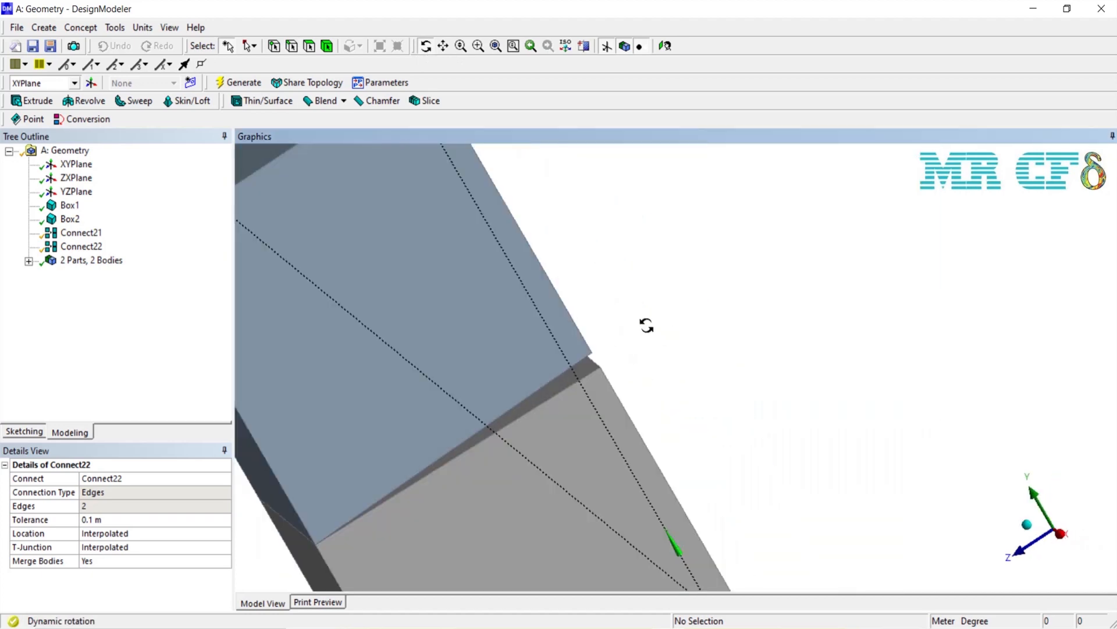
click(115, 27)
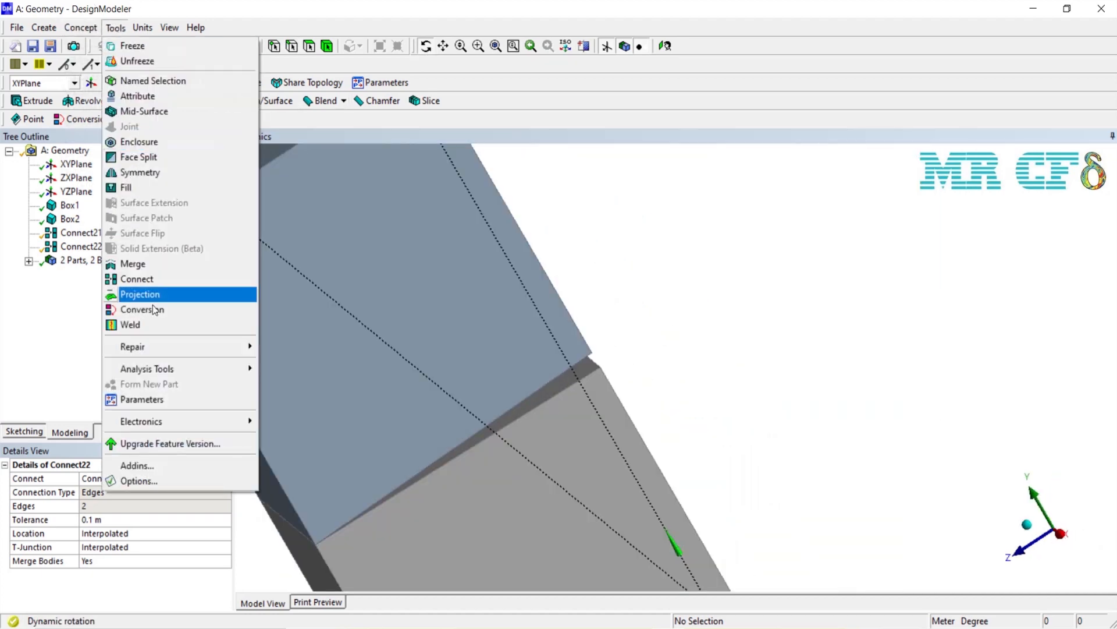
click(155, 279)
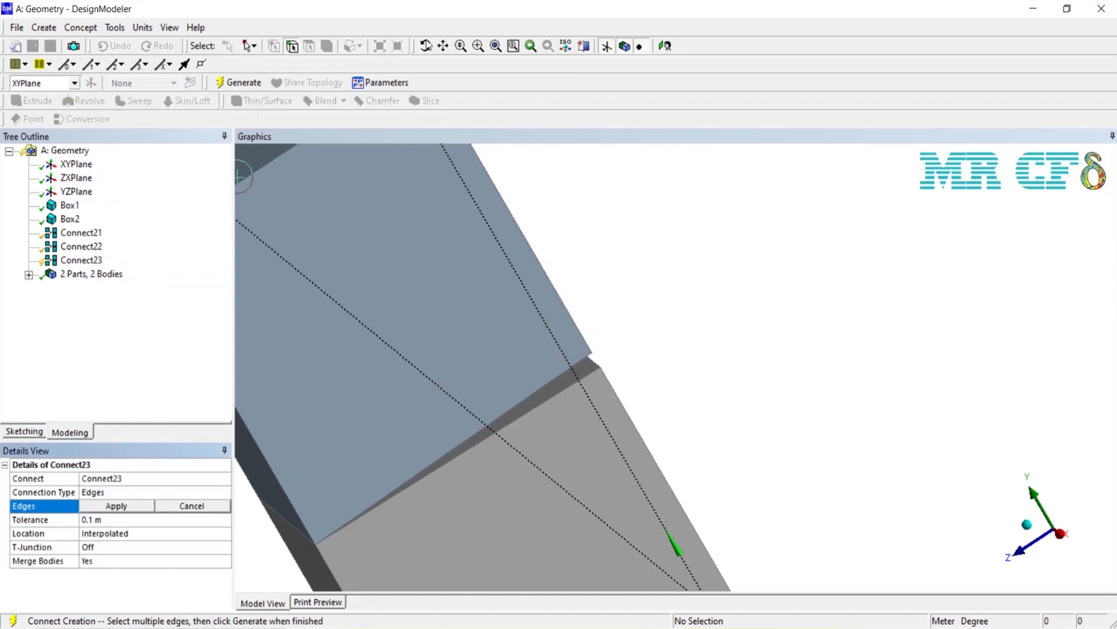
click(426, 45)
drag(574, 424, 531, 454)
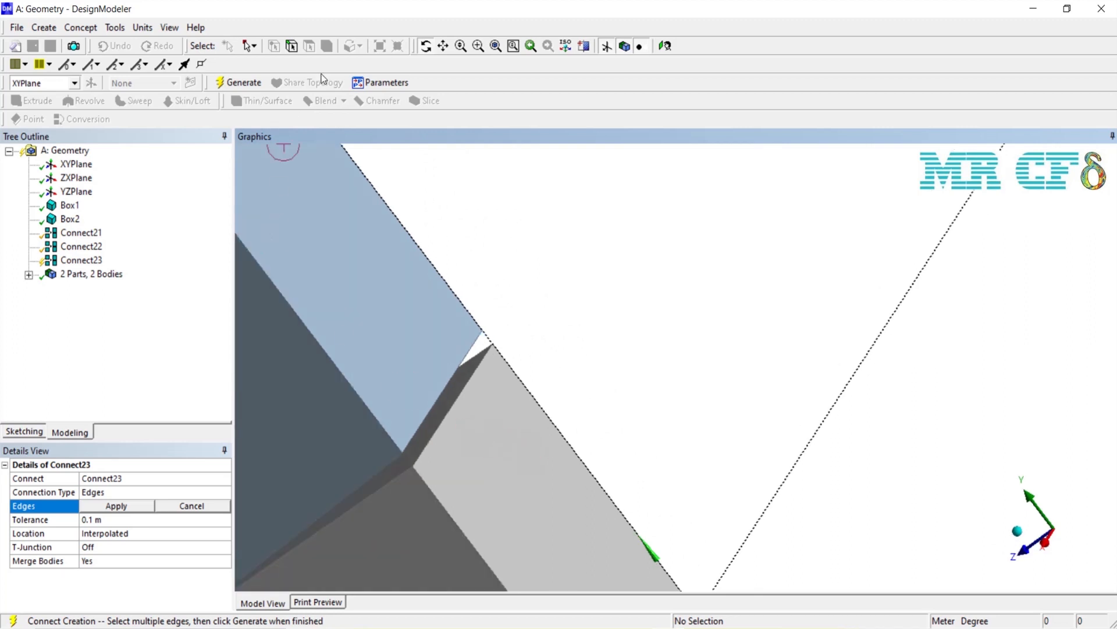
click(292, 45)
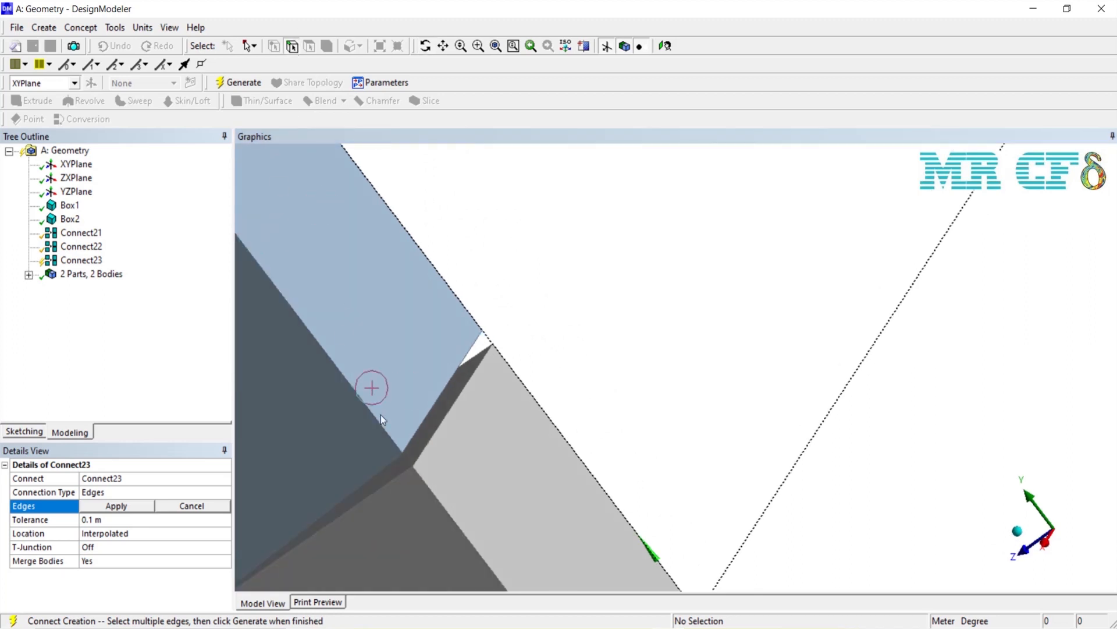
click(396, 442)
ctrl+click(427, 452)
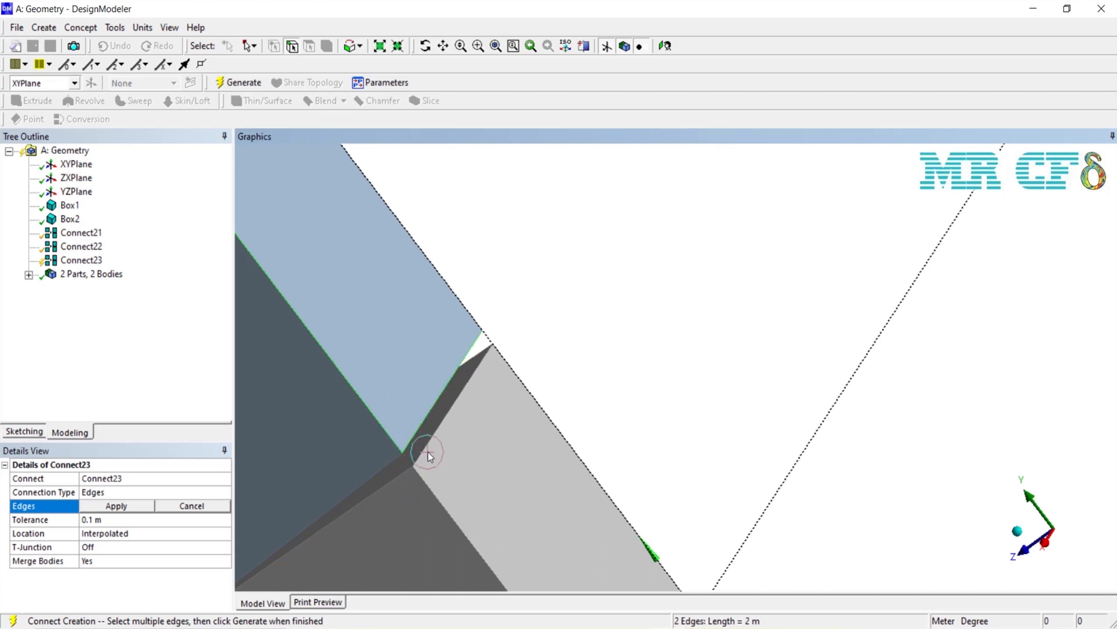
click(116, 506)
Set T-Junction to Interpolated for the three-edge Connect on the -Z side and generate it
click(176, 546)
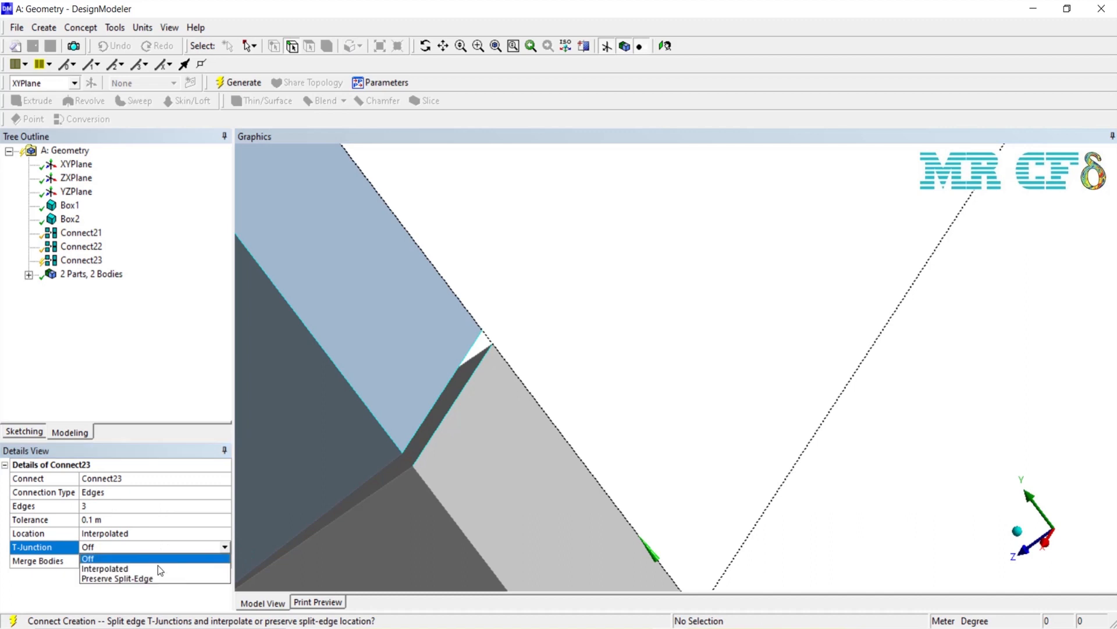
click(160, 566)
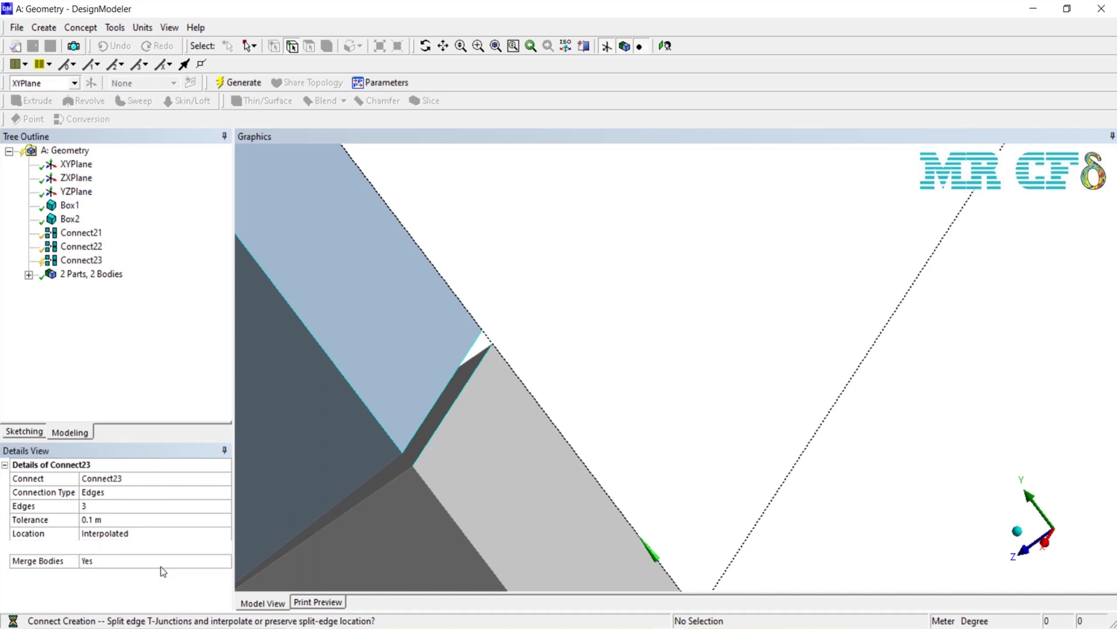
click(239, 82)
scroll(489, 460, down, 5)
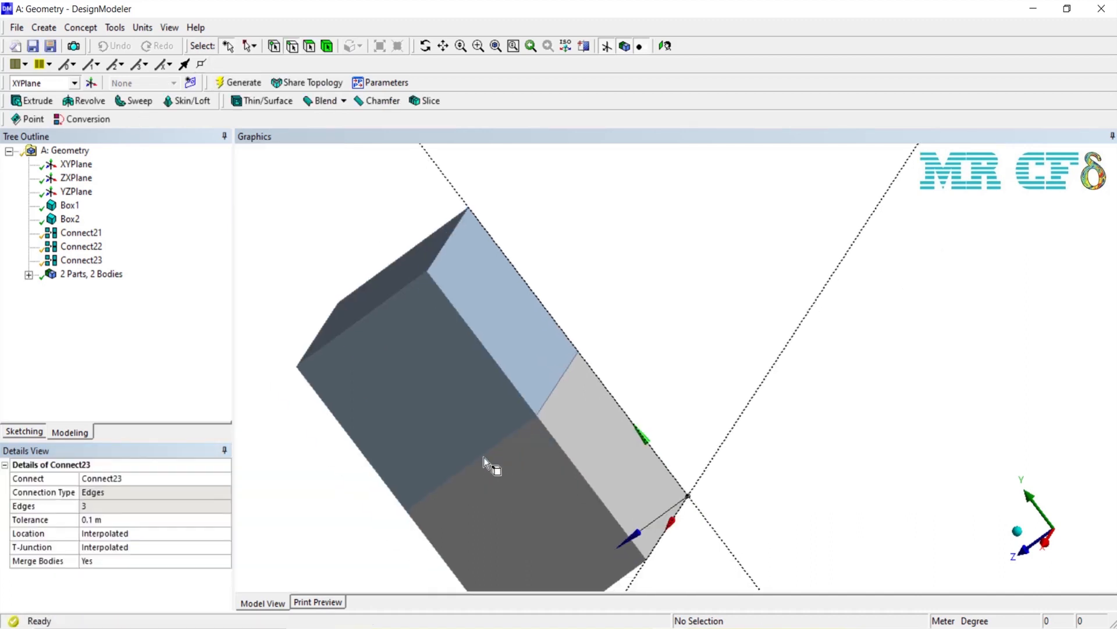